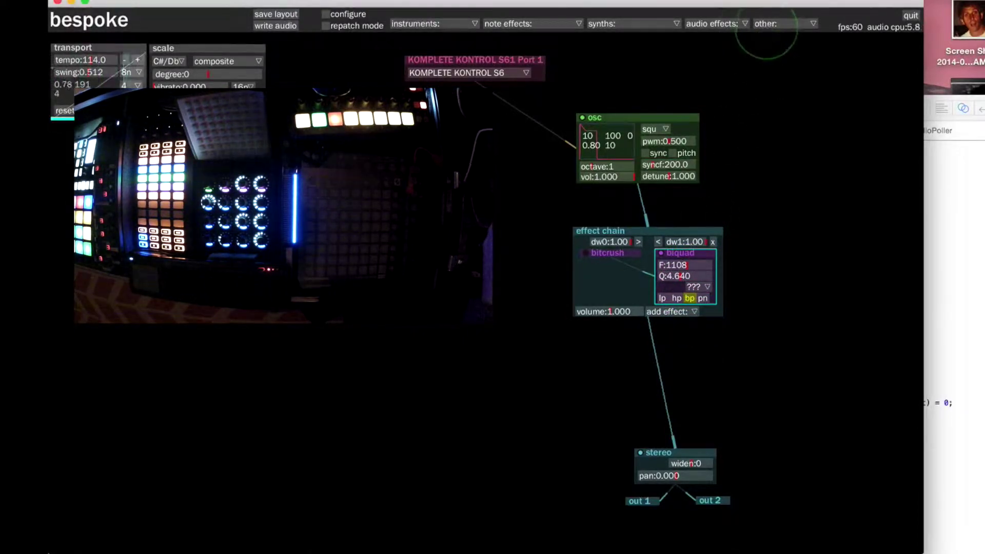
Step: Add a midicontroller module at the lower left and connect it to the Midi Fighter Twister
click(773, 23)
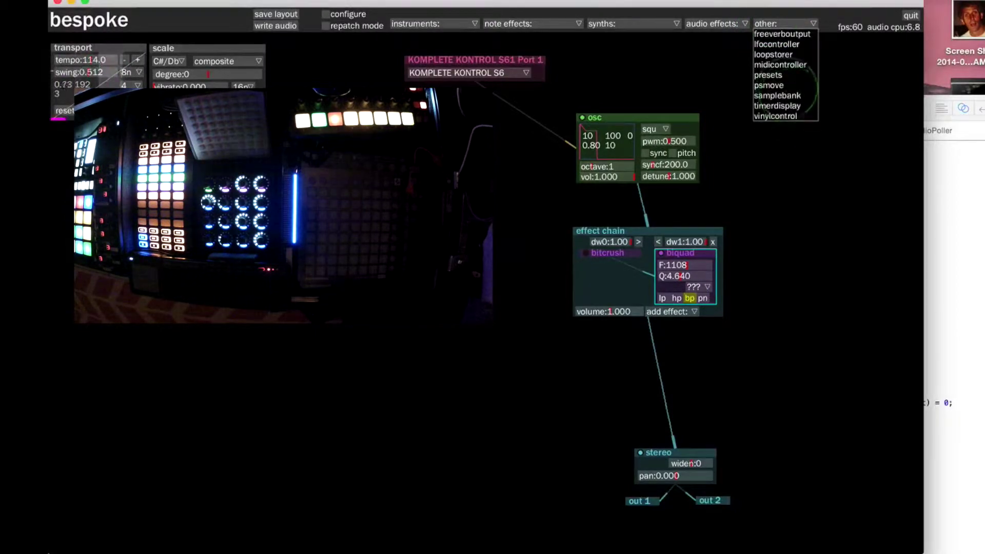
click(780, 65)
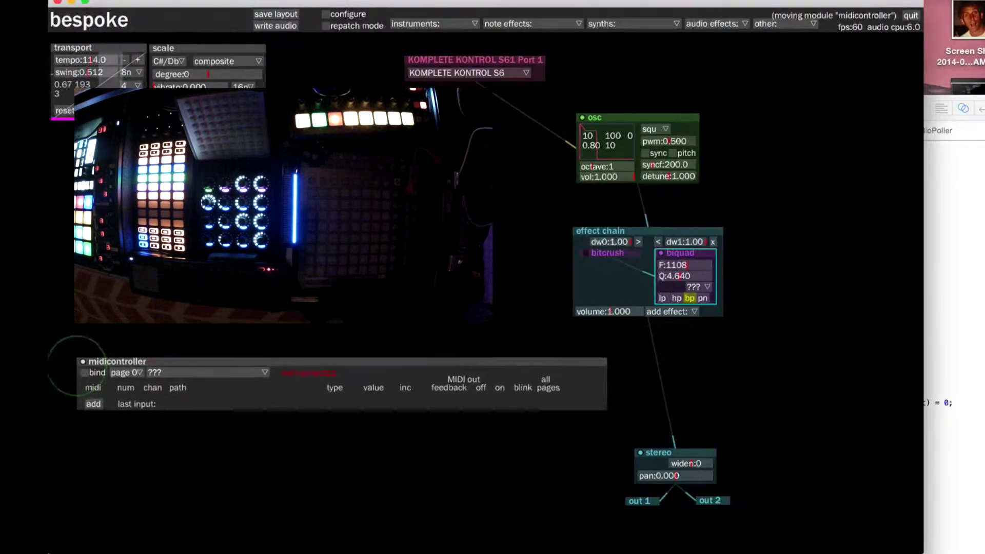
click(75, 341)
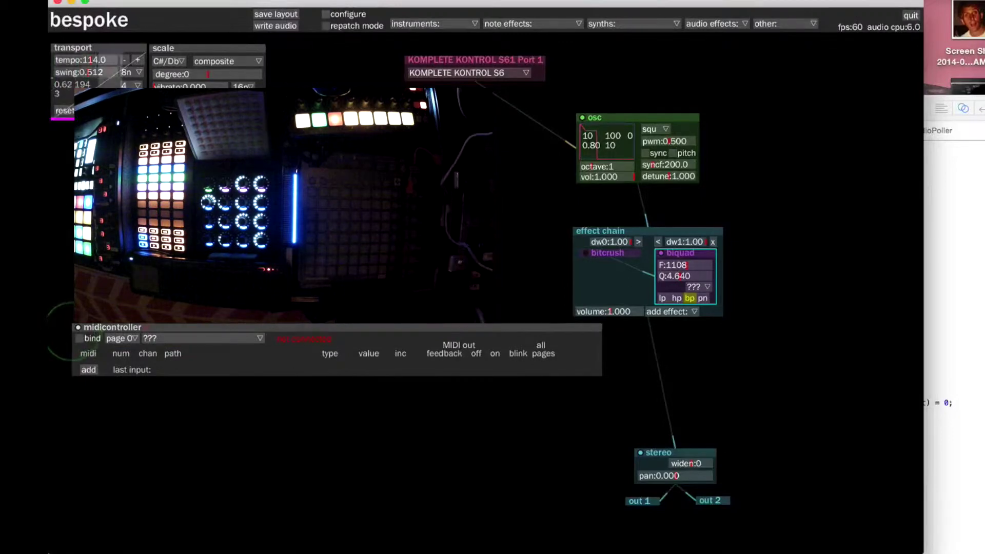
click(81, 343)
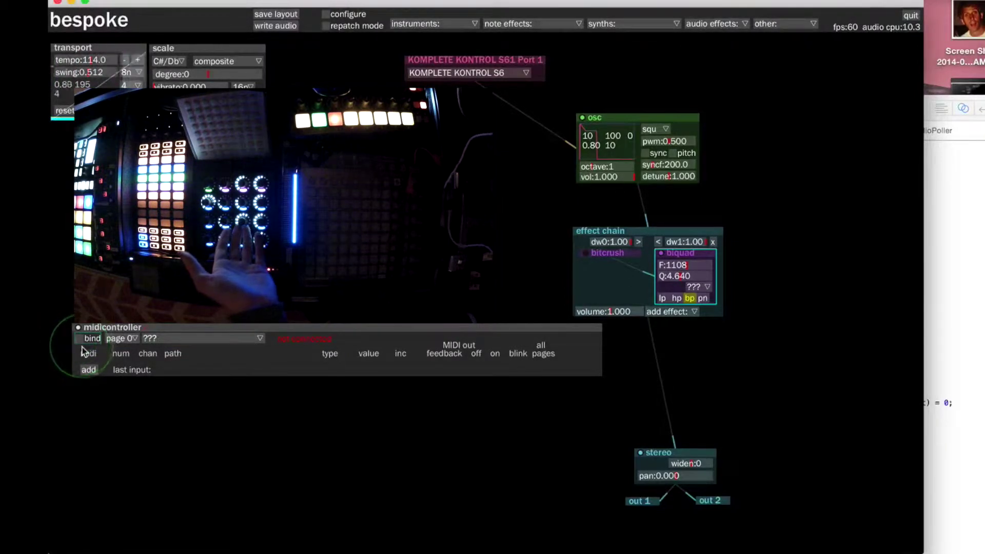
click(174, 340)
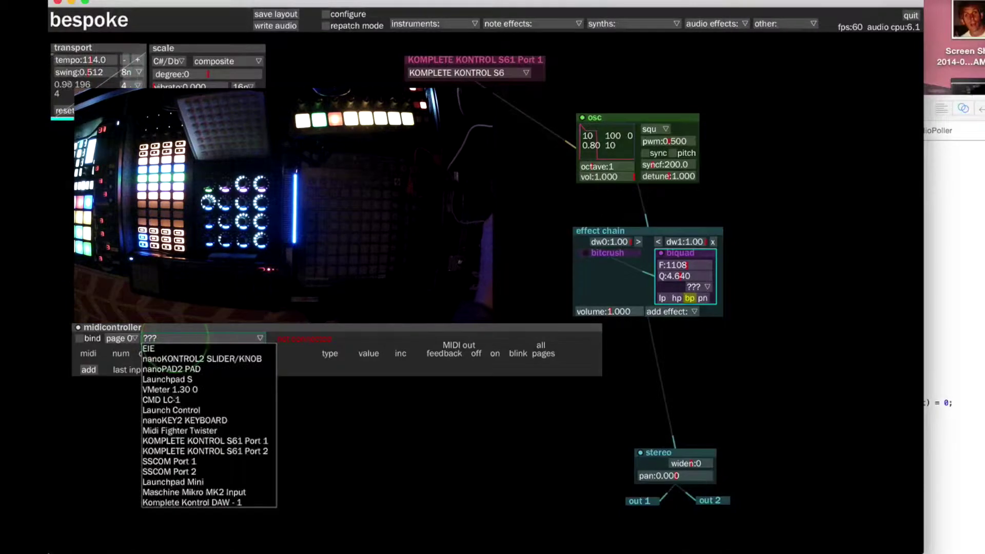
click(186, 430)
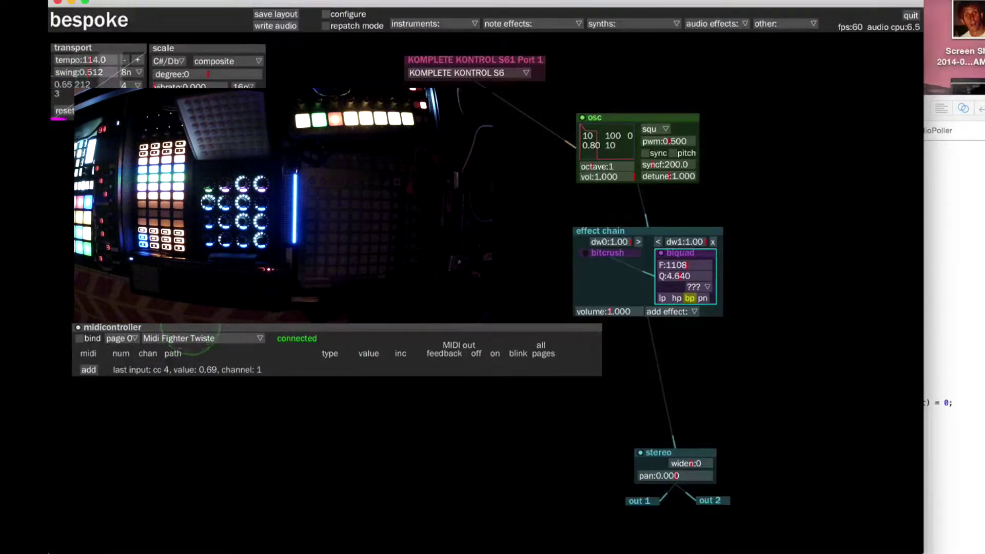
Step: Set the midicontroller's devicein and deviceout to Midi Fighter Twister and apply
key(c)
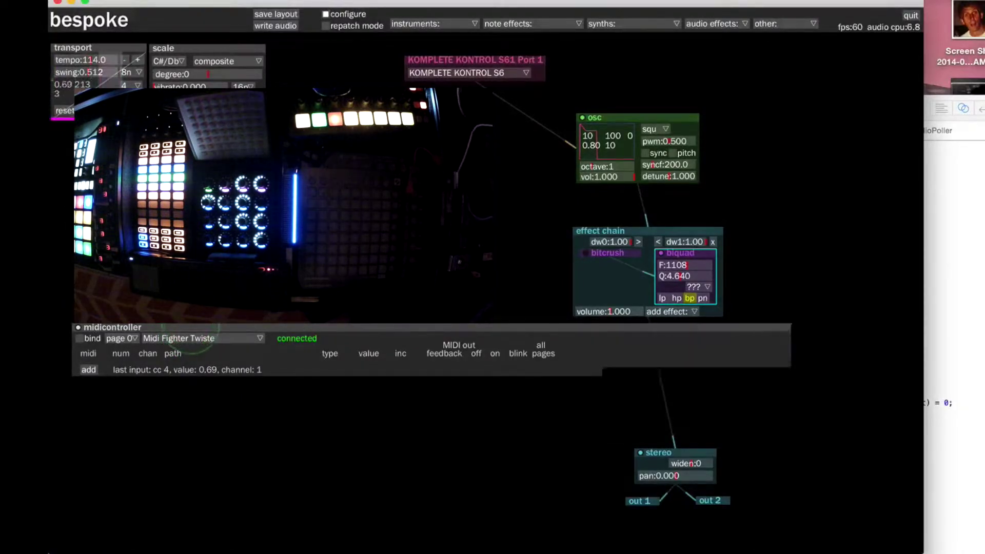
click(663, 355)
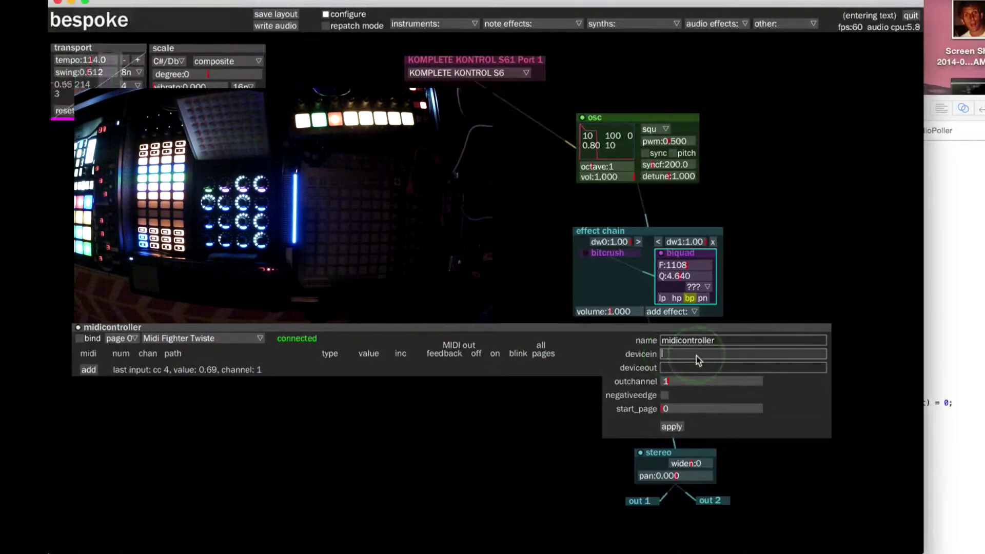
text(Midi Fighter Twister)
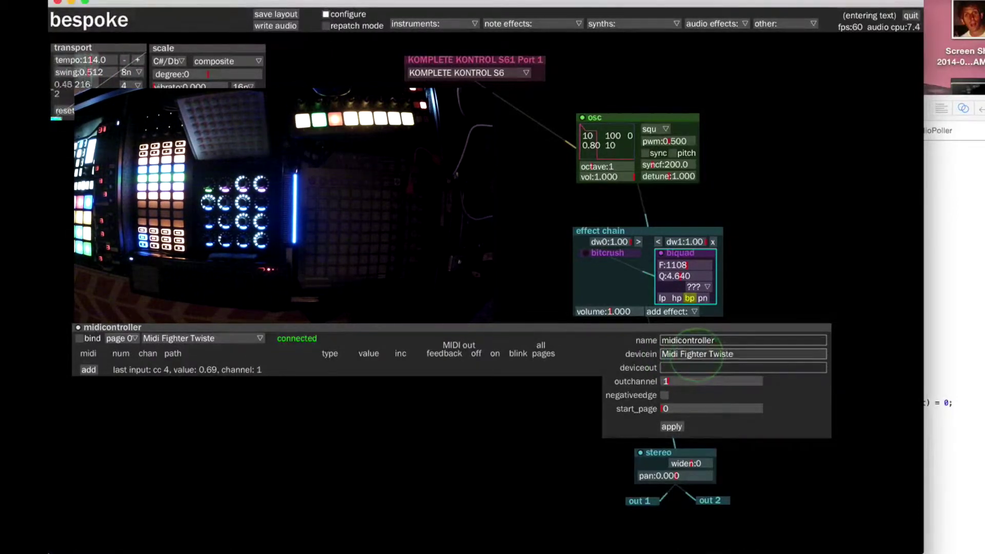
click(717, 368)
text(Midi Figh)
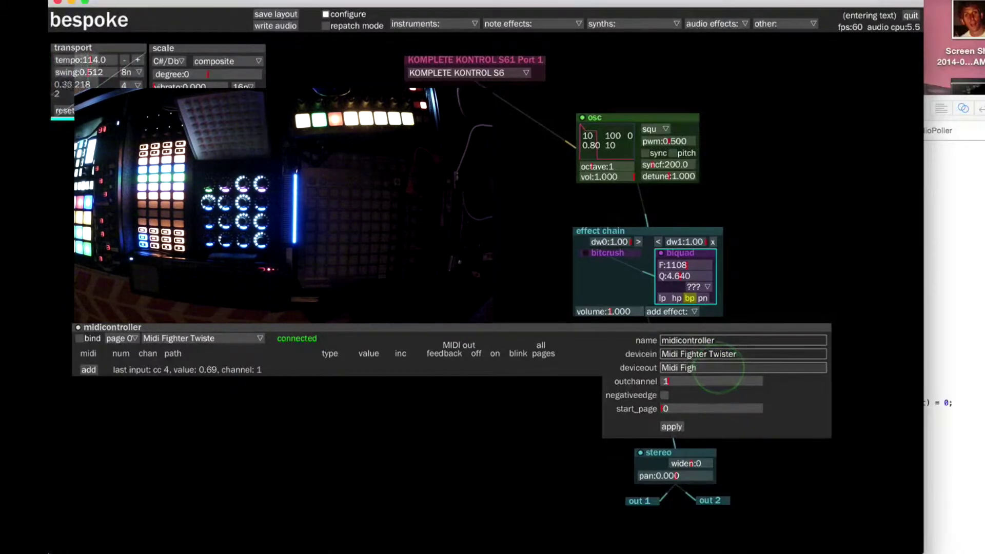
text(ter Twister)
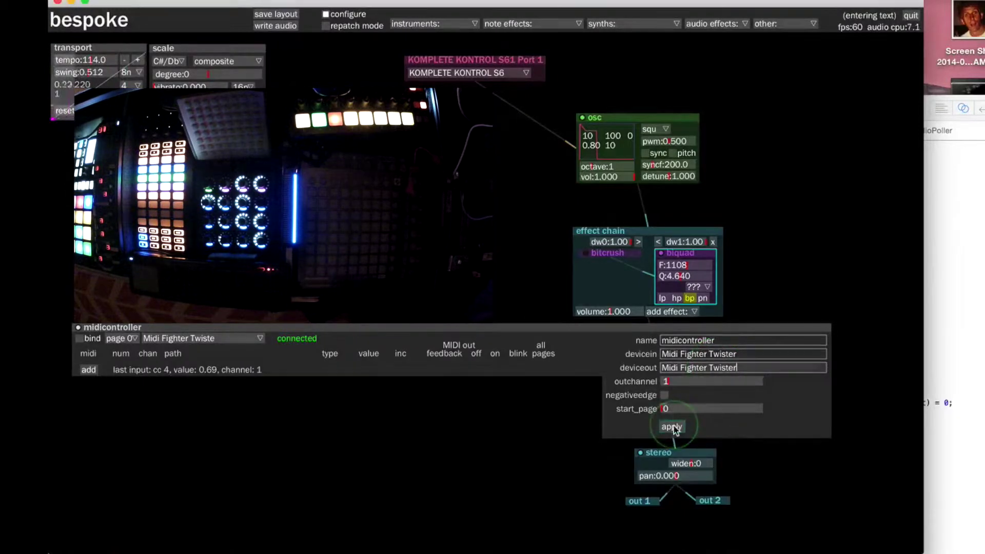
click(583, 399)
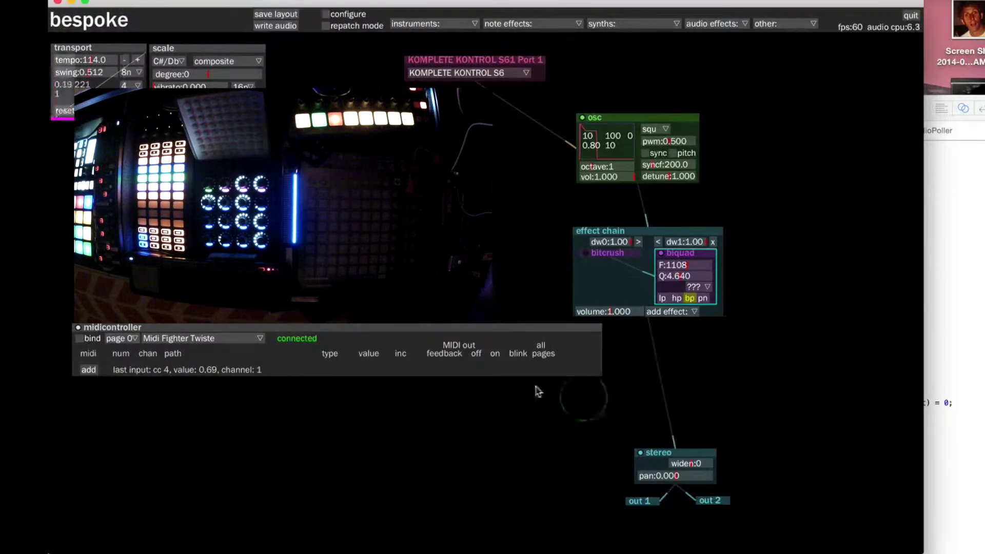
Step: Nudge the midicontroller module slightly lower and enable its bind mode
click(194, 331)
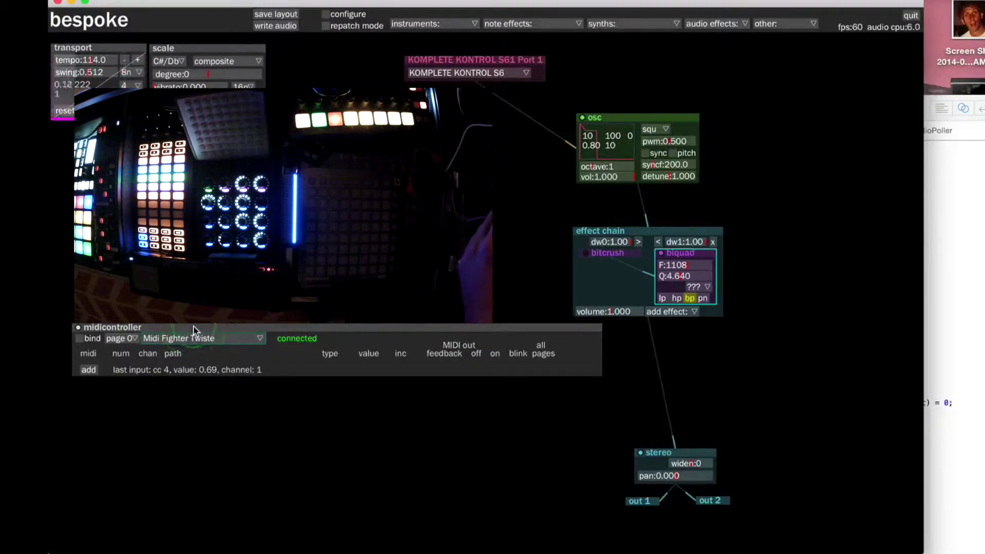
drag(193, 331, 191, 334)
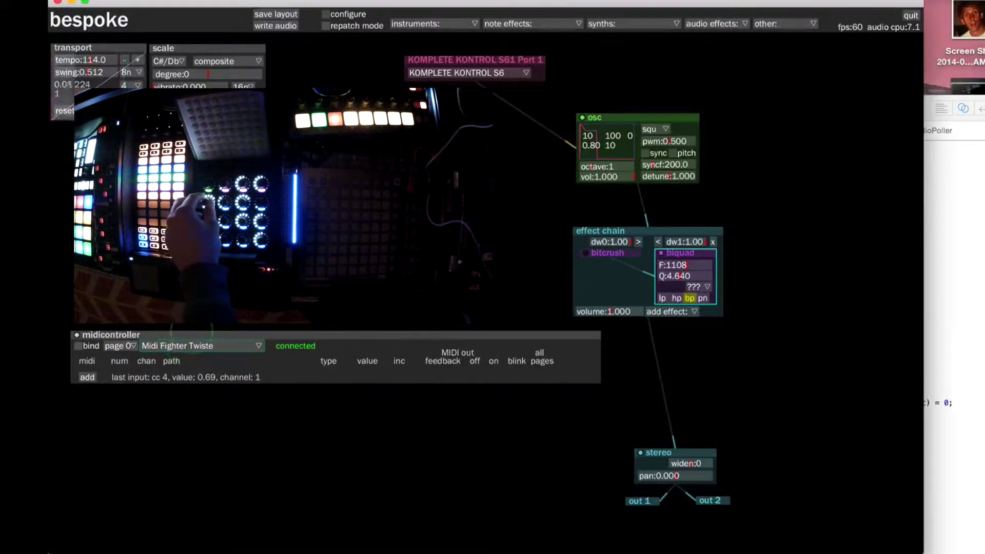
click(86, 347)
click(110, 340)
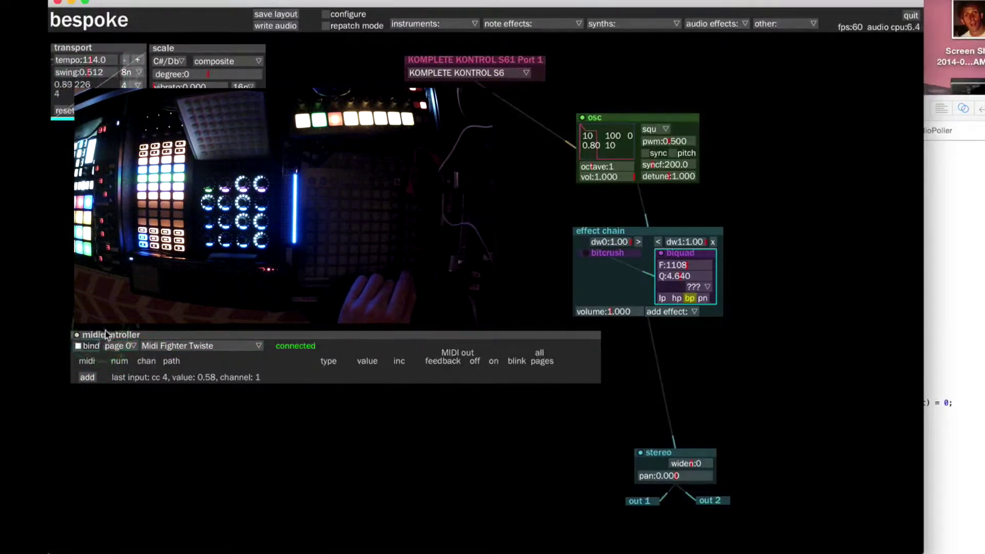
Step: Select the osc pwm control as the target for the CC 4 mapping
click(308, 326)
click(368, 324)
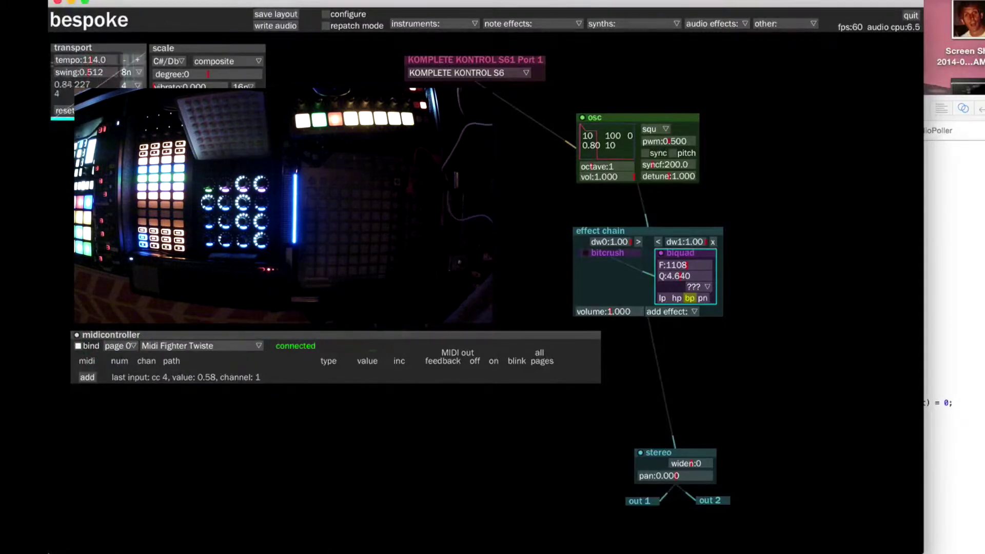
click(657, 154)
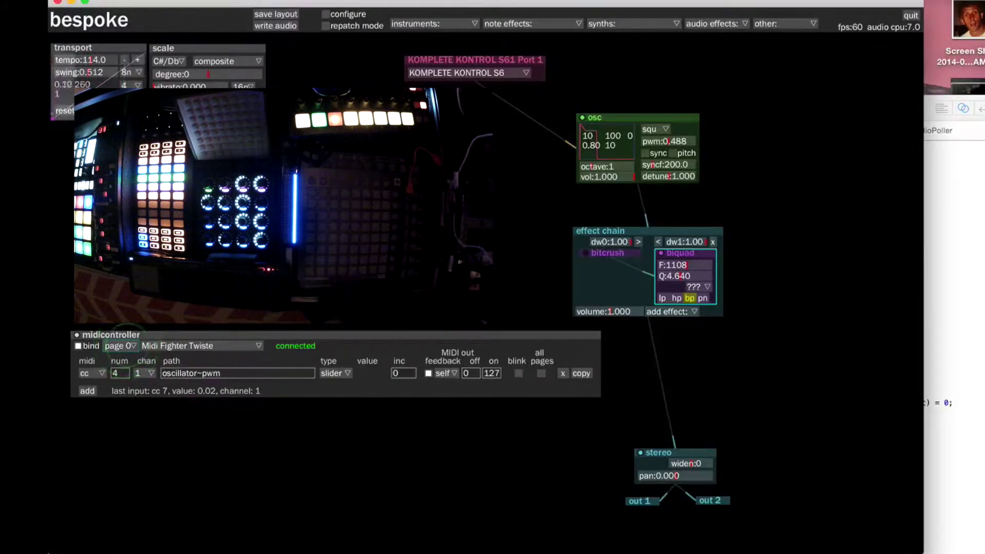
Step: Open the midicontroller's mapping page list after creating the CC 4 → oscillator~pwm mapping
click(123, 345)
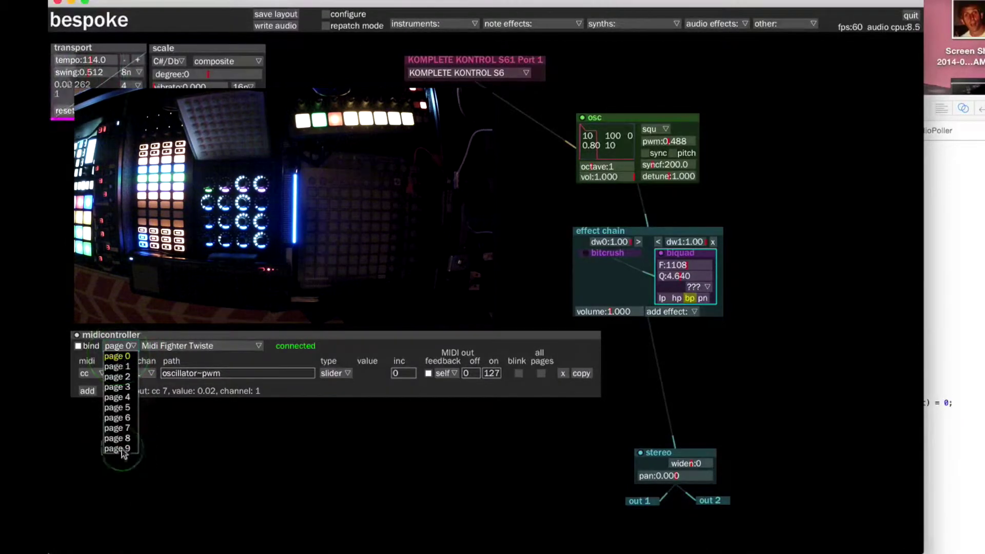
Step: Switch the midicontroller to mapping page 1 and bind CC 4 to oscillator~octave there
click(159, 340)
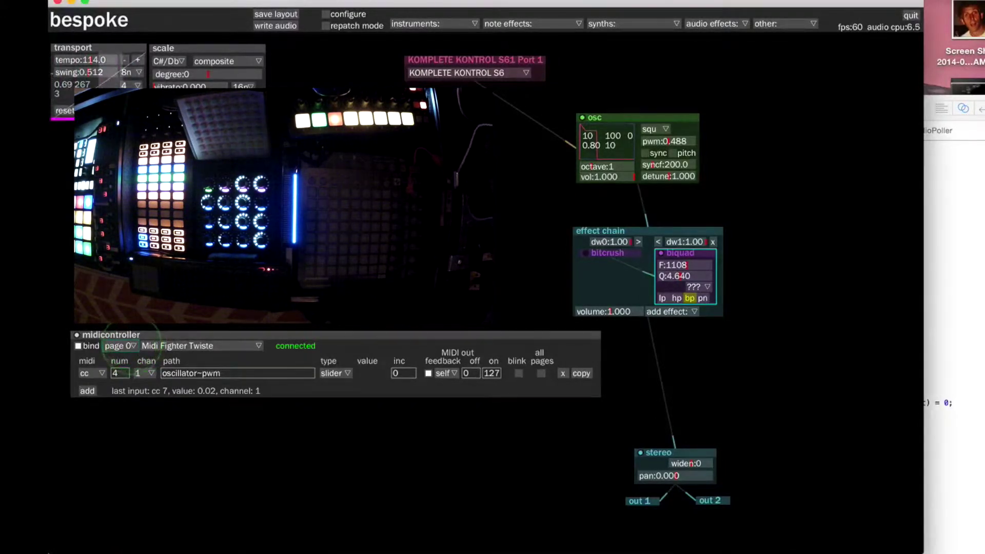
click(119, 345)
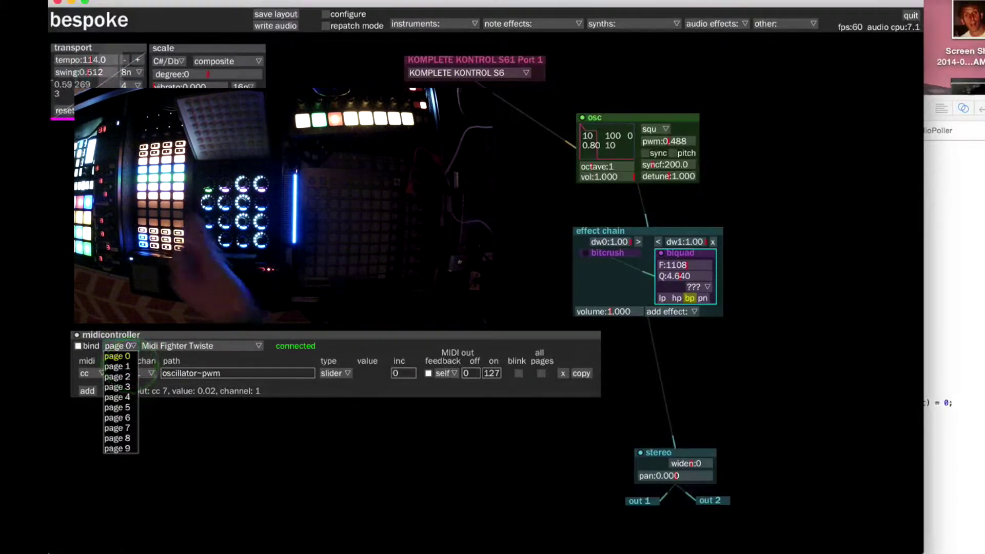
click(117, 366)
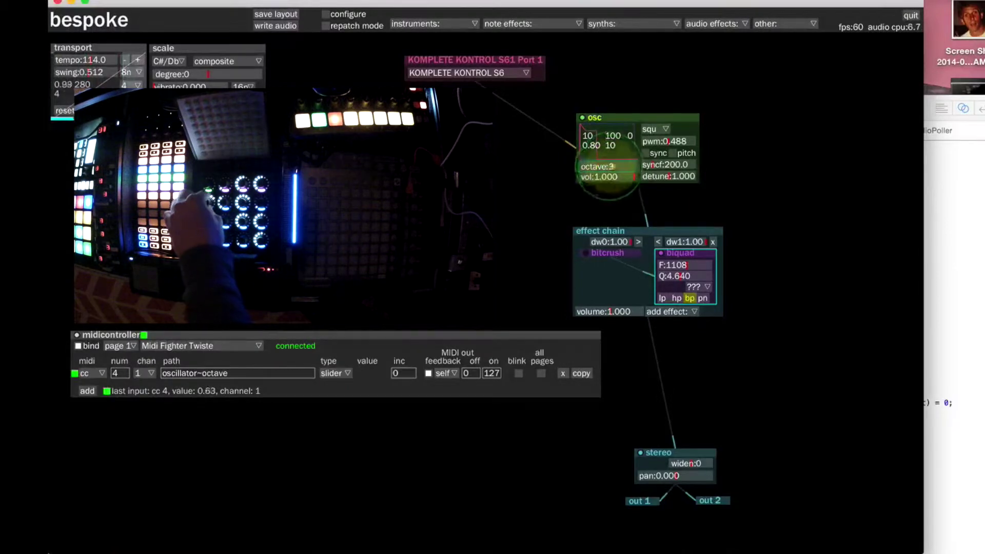
click(119, 346)
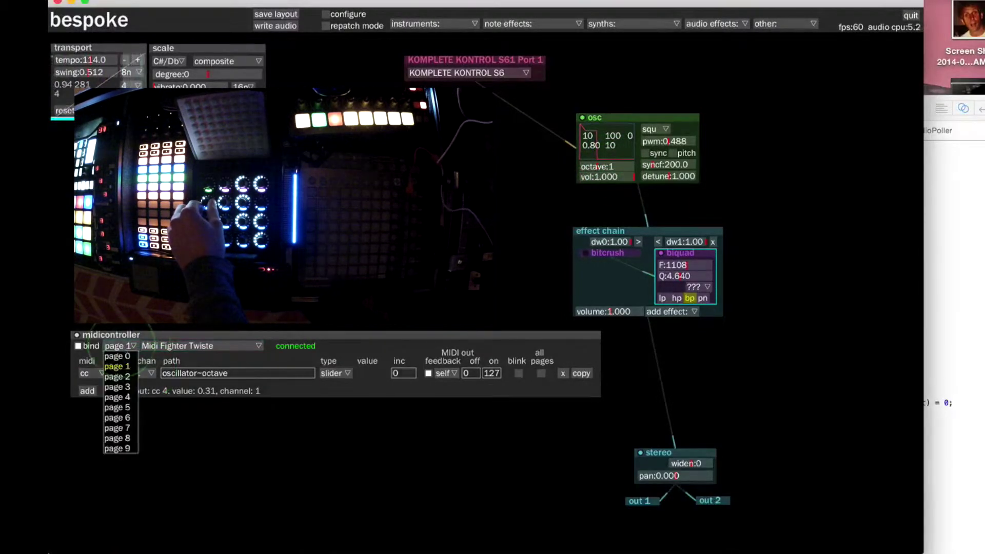
Step: Return the midicontroller to mapping page 0 to sweep biquad F to 803
click(124, 356)
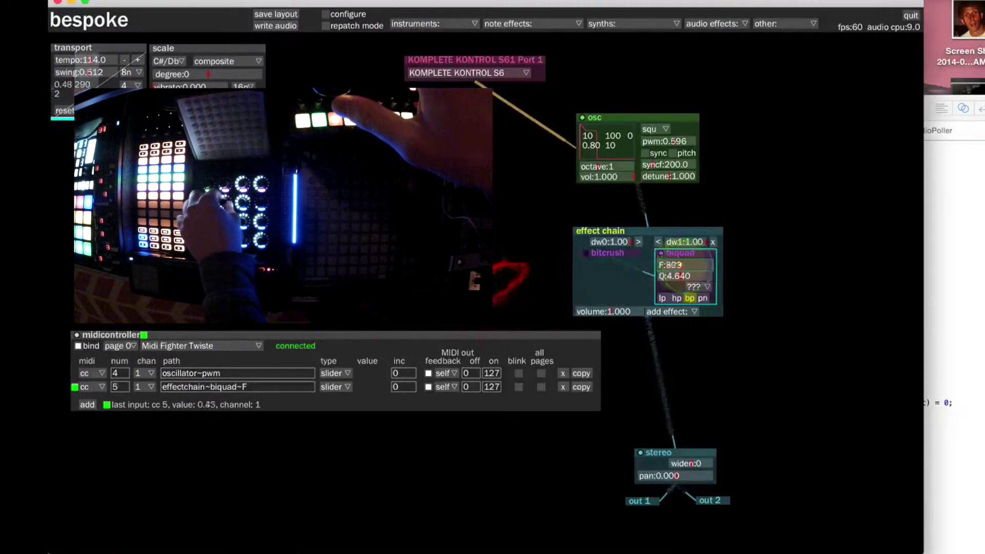
Step: Delete the effectchain~biquad~F mapping row and add a new blank mapping row
click(552, 388)
click(243, 374)
click(607, 341)
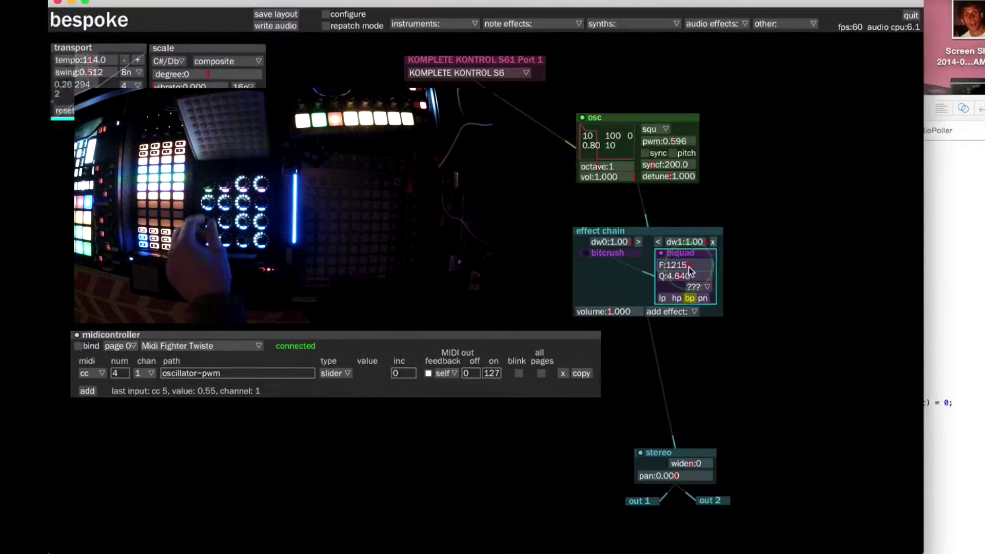
click(190, 393)
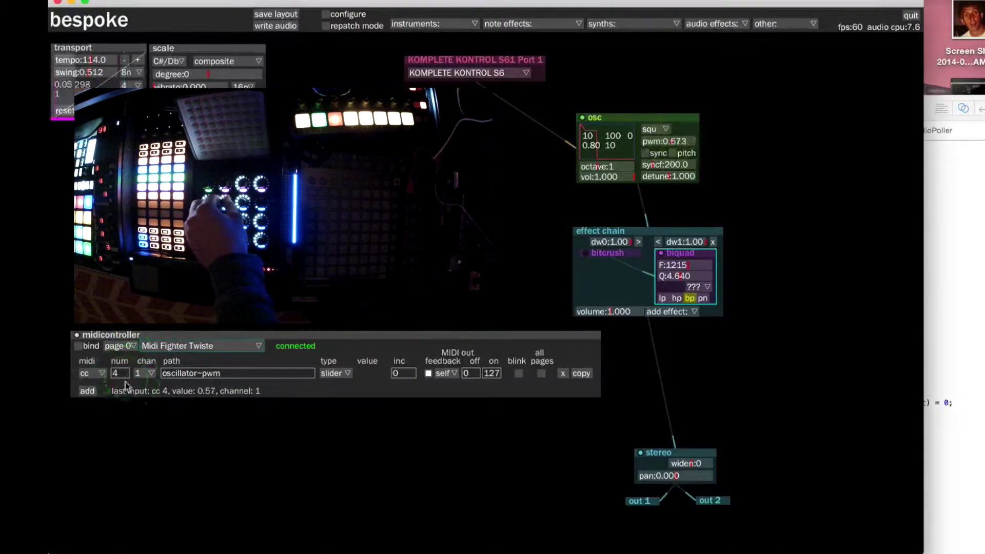
click(88, 391)
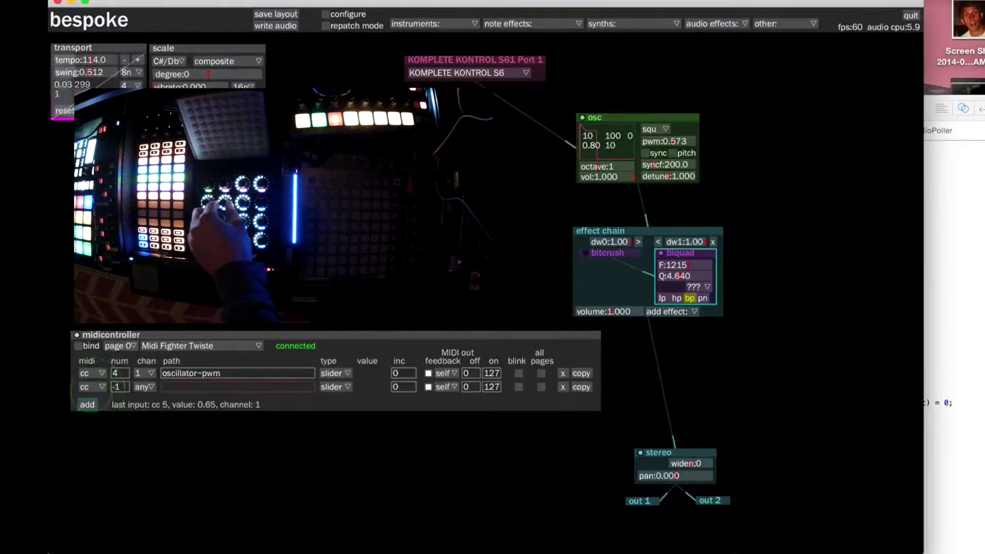
Step: Give the new row control number 5, channel 1 and path effectchain~biquad~F
click(235, 386)
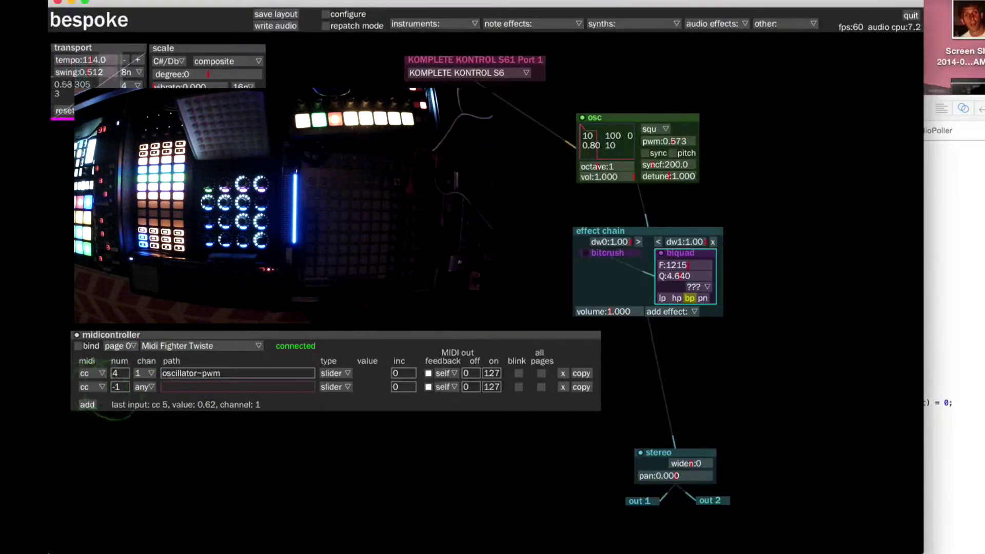
click(118, 387)
text(5)
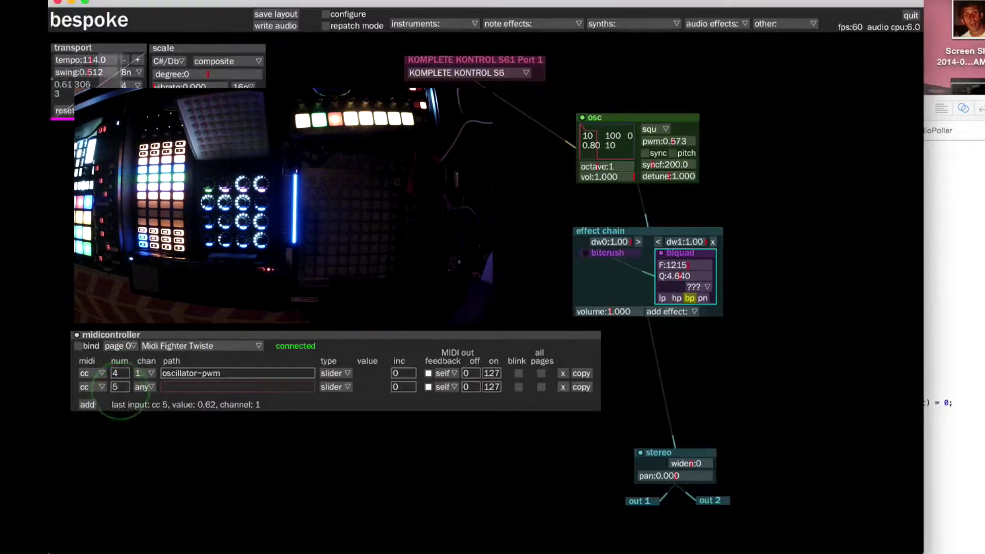
click(168, 388)
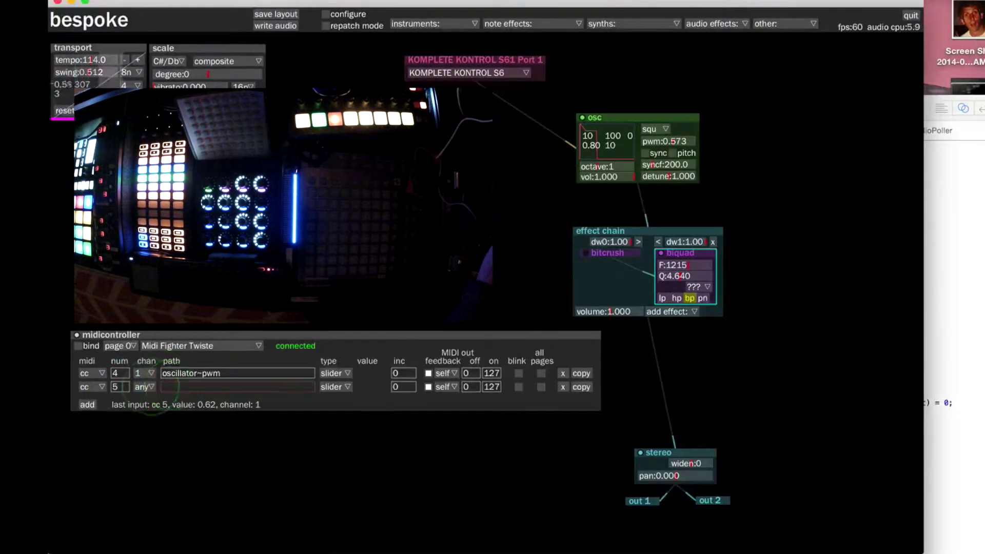
click(143, 387)
click(146, 418)
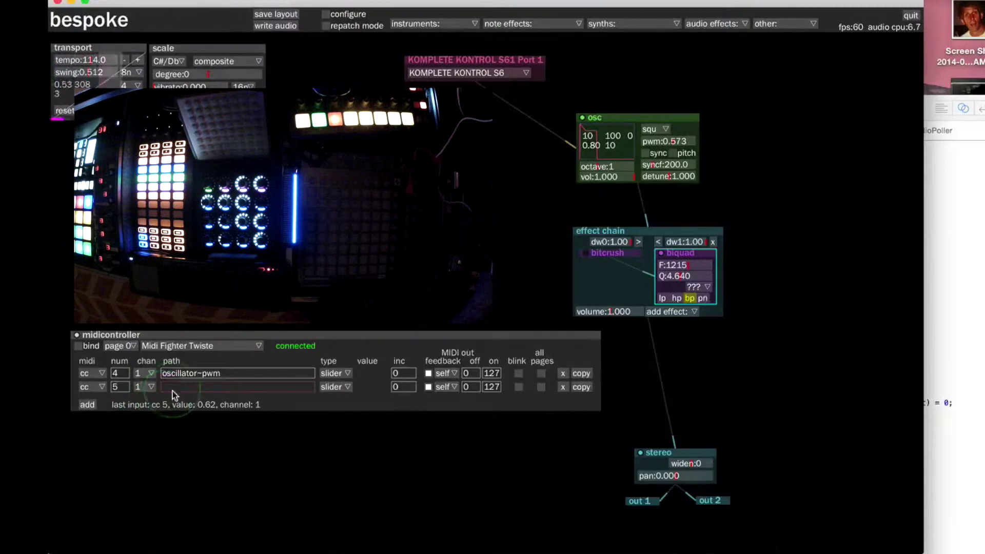
click(176, 387)
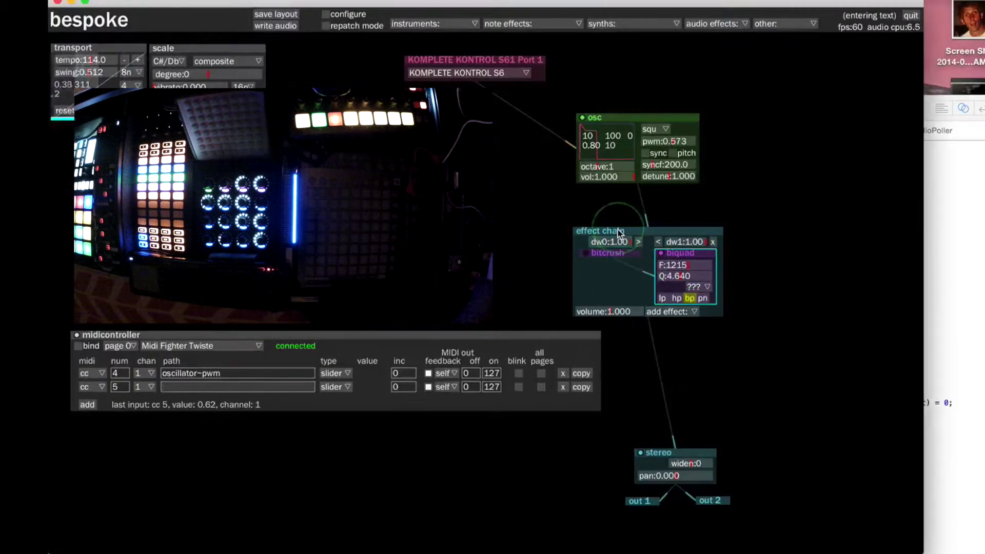
text(effectchain~)
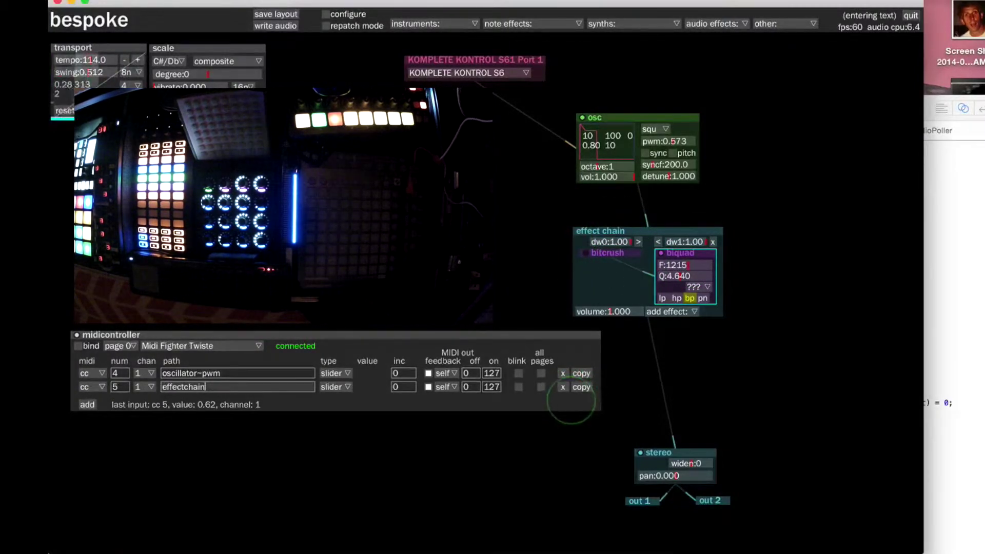
text(biquad~)
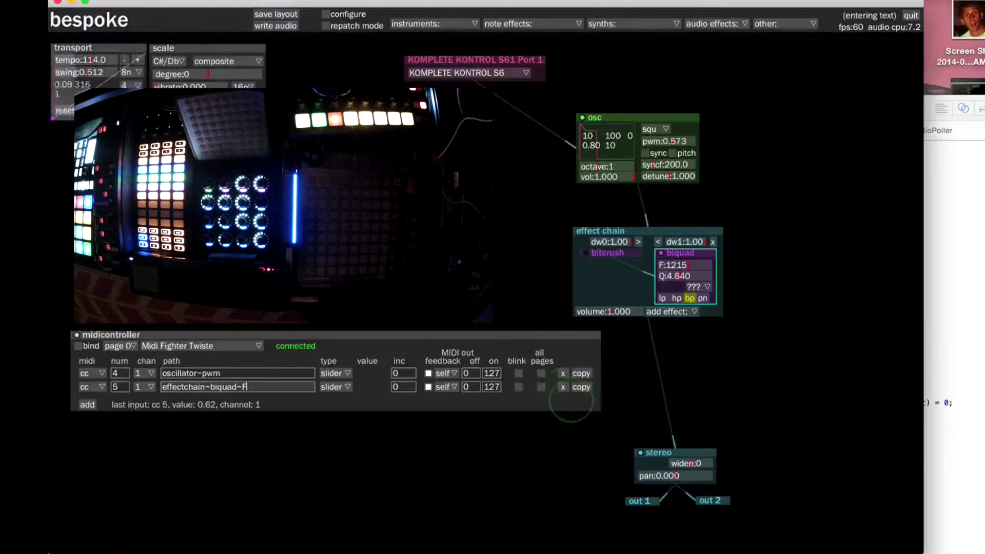
text(F)
key(Return)
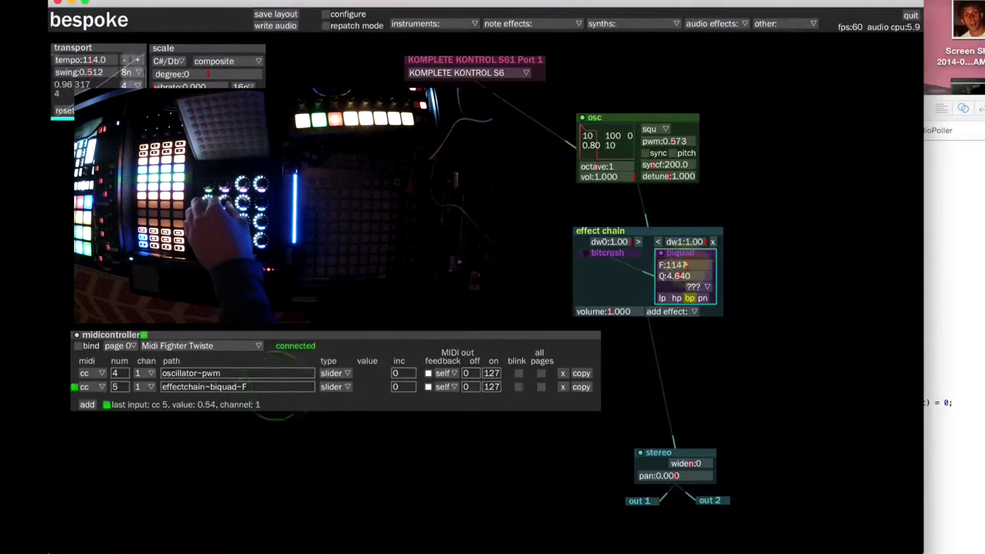
Step: Clear the mistyped path and re-enter effectchain~biquad~F
click(274, 386)
text(d)
click(206, 418)
click(260, 387)
key(BackSpace)
key(BackSpace)
key(BackSpace)
key(BackSpace)
key(BackSpace)
key(BackSpace)
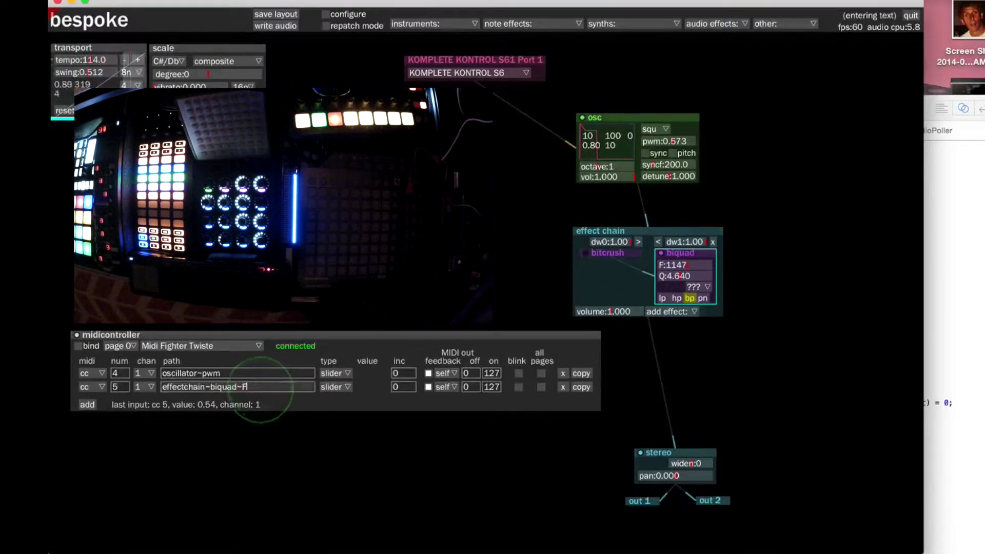
key(BackSpace)
key(BackSpace)
key(BackSpace)
key(BackSpace)
key(BackSpace)
key(BackSpace)
key(BackSpace)
key(BackSpace)
key(BackSpace)
key(BackSpace)
key(BackSpace)
key(BackSpace)
key(BackSpace)
key(BackSpace)
key(BackSpace)
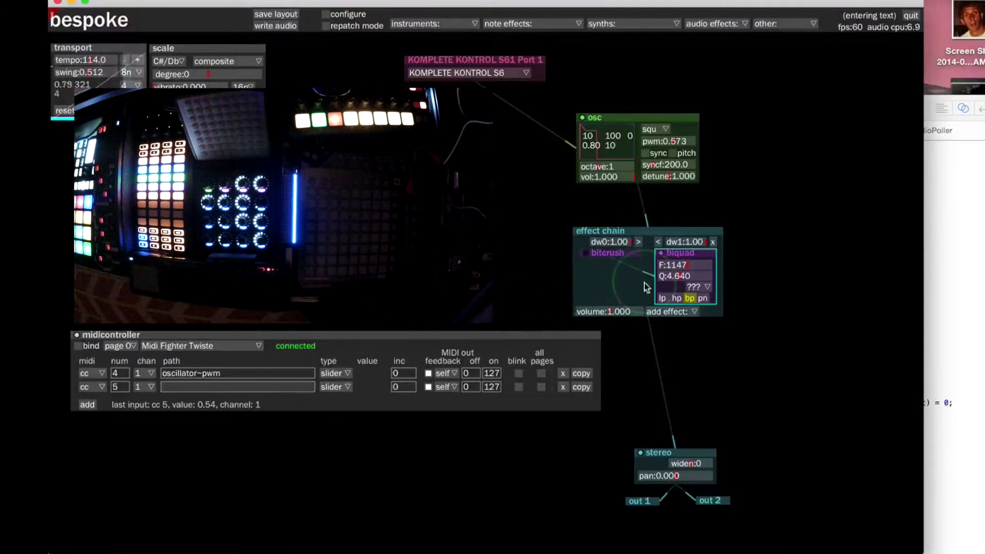
text(mmmmmmmm)
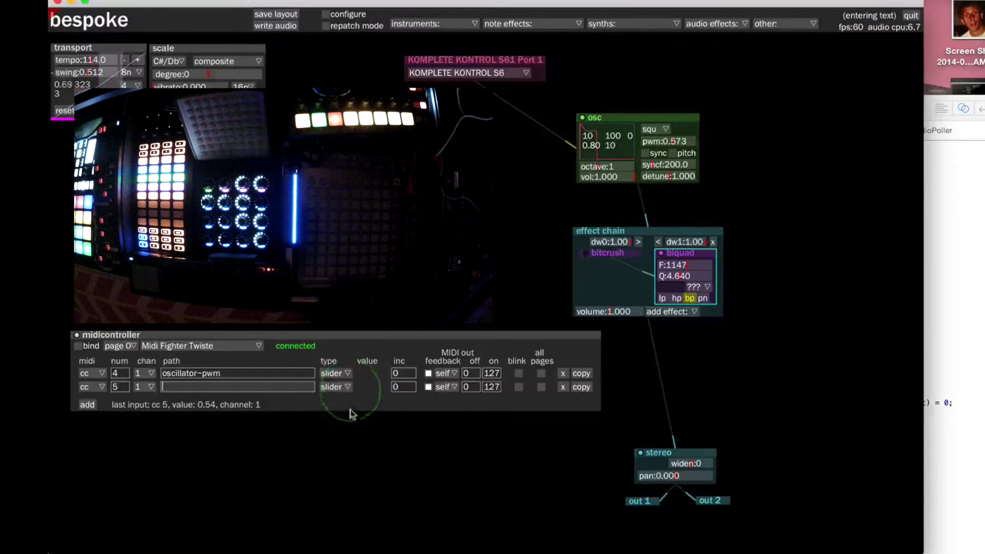
click(346, 439)
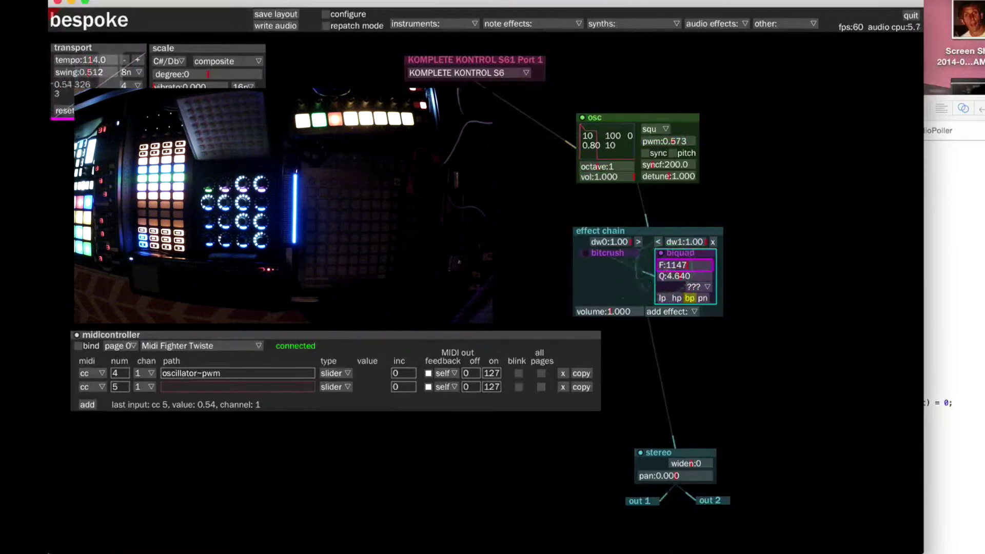
click(282, 389)
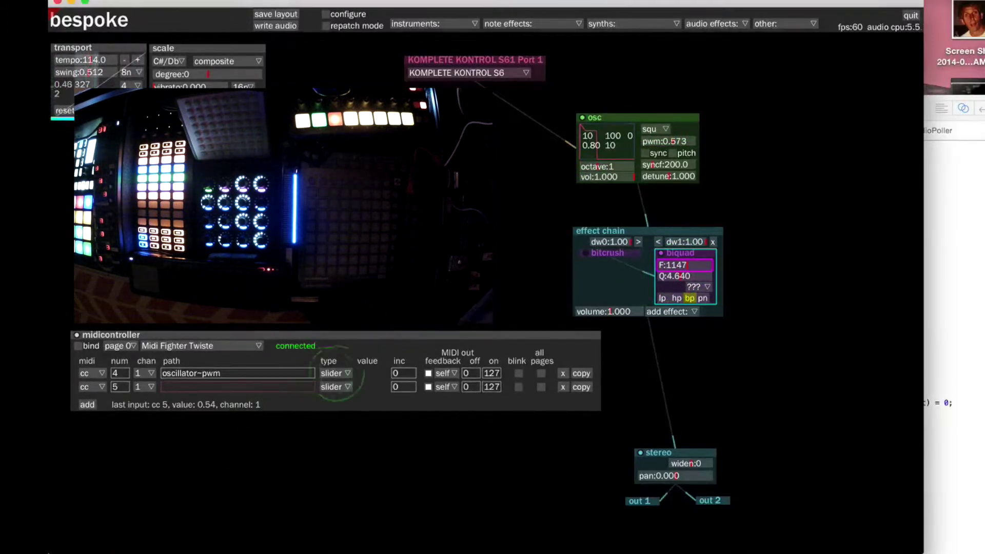
text(effectchain~biquad~F)
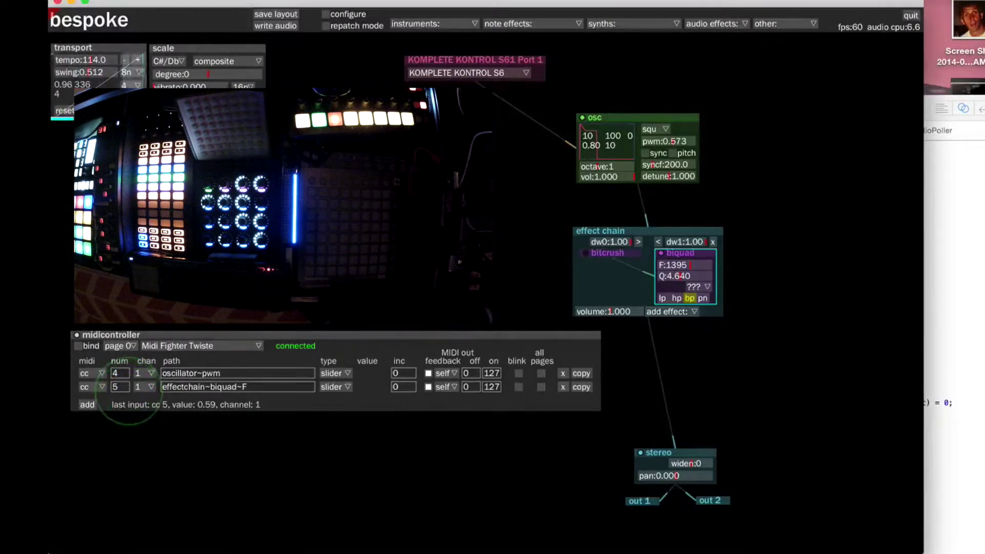
click(93, 392)
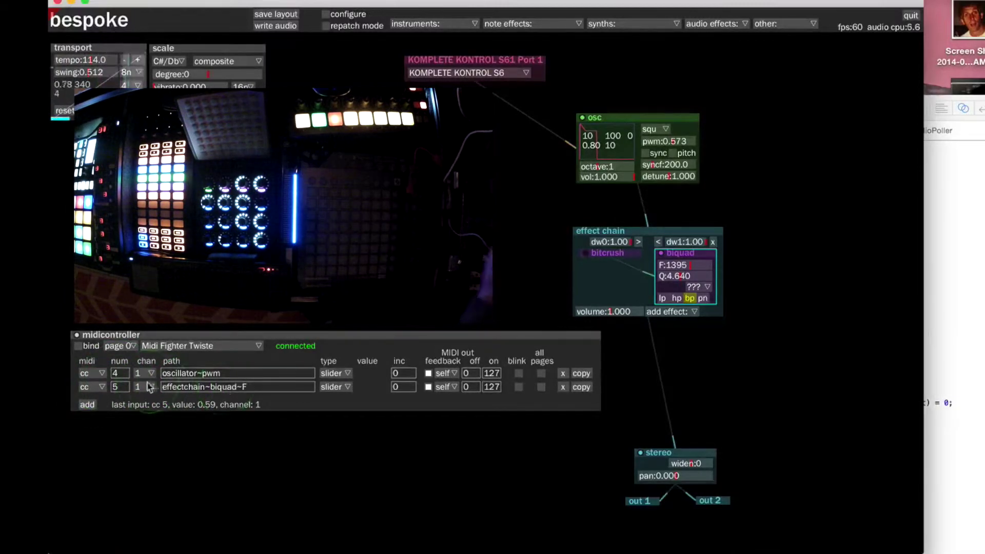
click(198, 371)
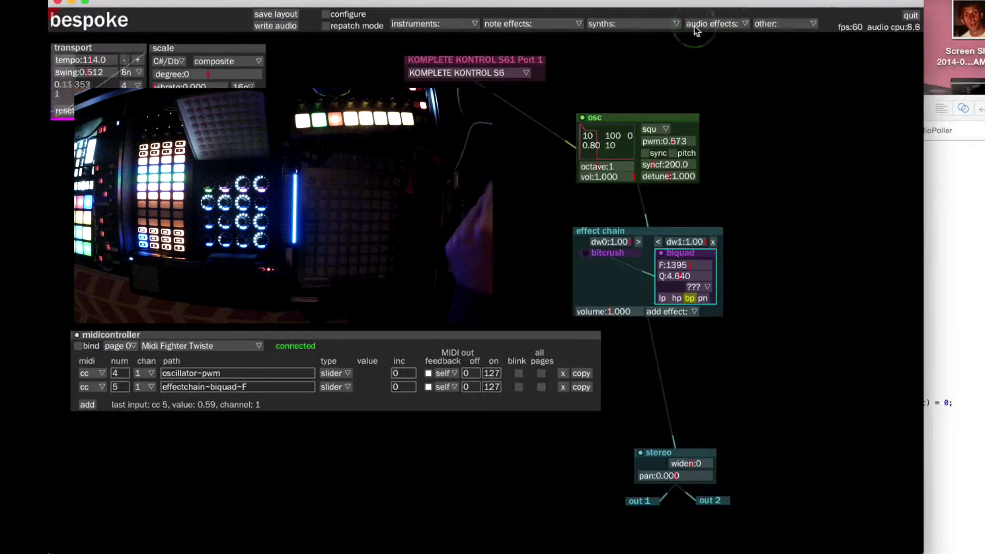
Step: Add a second midicontroller below the first and choose Launchpad Mini as its device
click(785, 23)
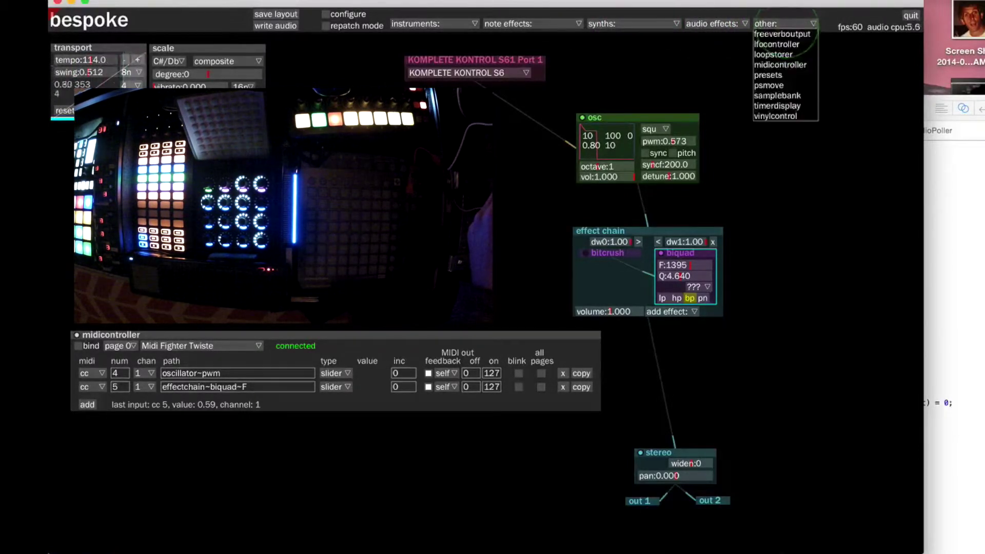
click(780, 65)
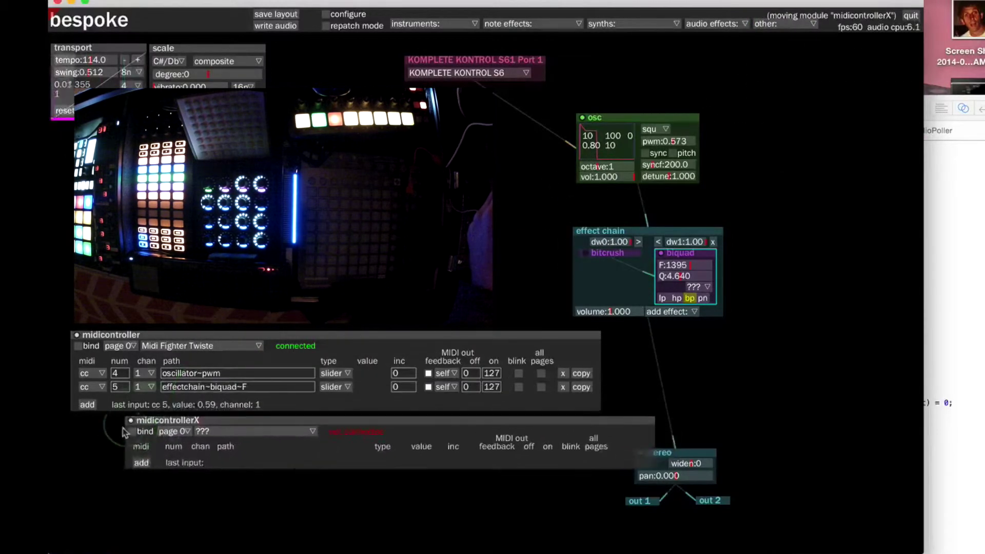
click(85, 435)
click(215, 440)
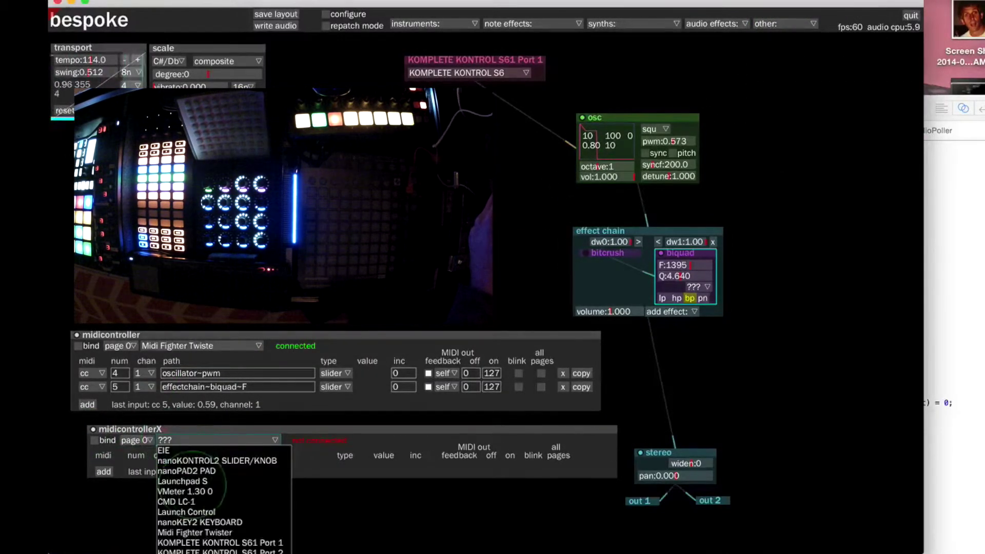
click(224, 460)
scroll(224, 456, down, 5)
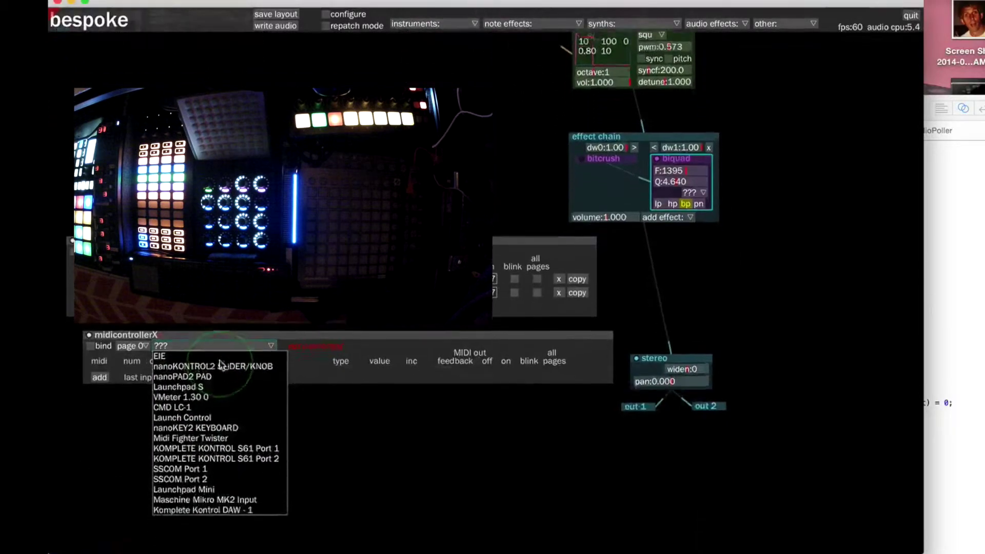
click(204, 470)
scroll(206, 477, up, 5)
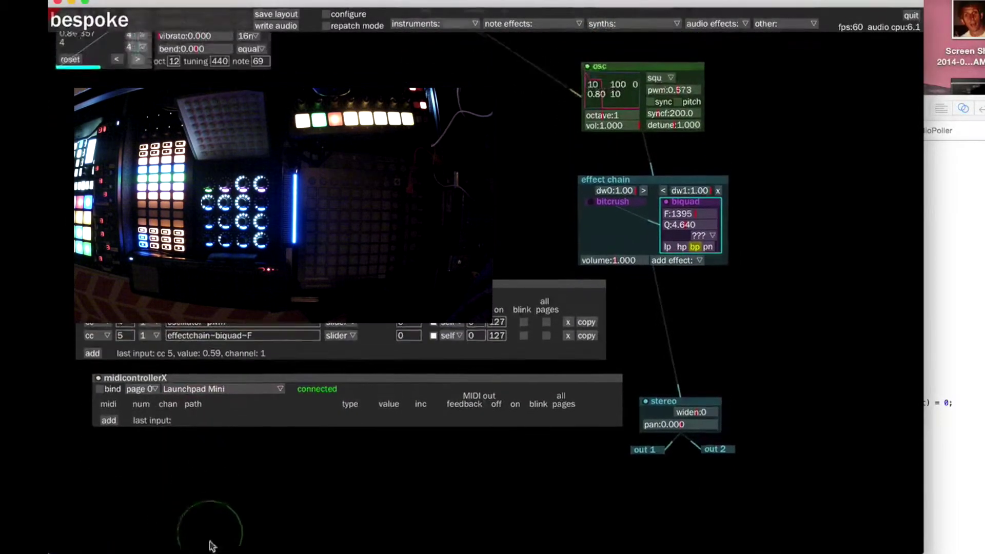
click(285, 441)
Step: Set the second controller's devicein and deviceout to Launchpad Mini and apply
right_click(300, 436)
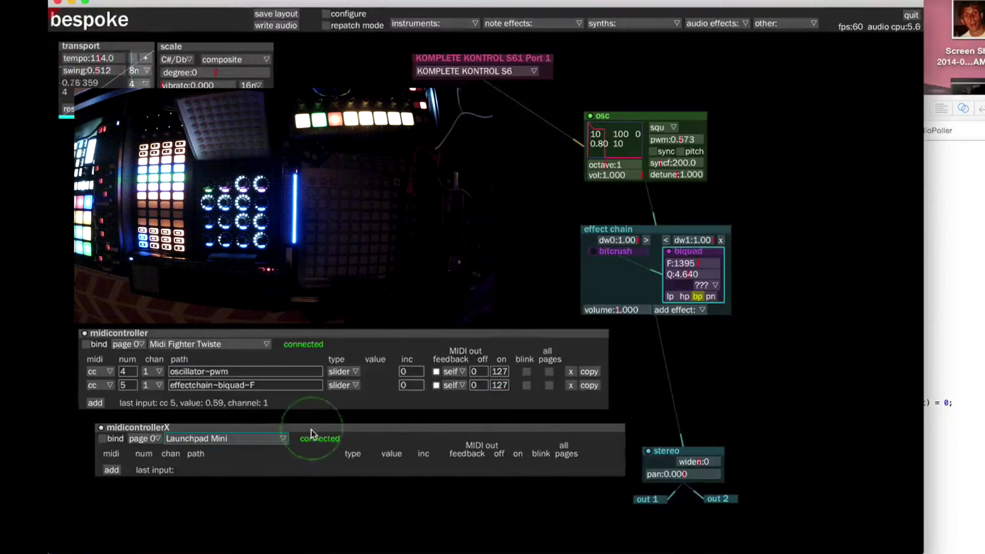
click(725, 454)
text(Launch)
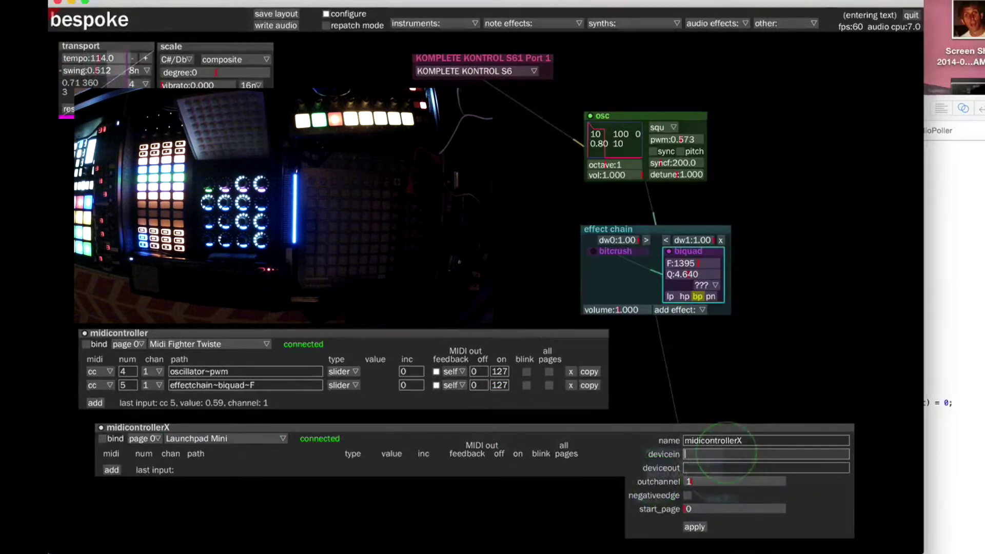
text(pad)
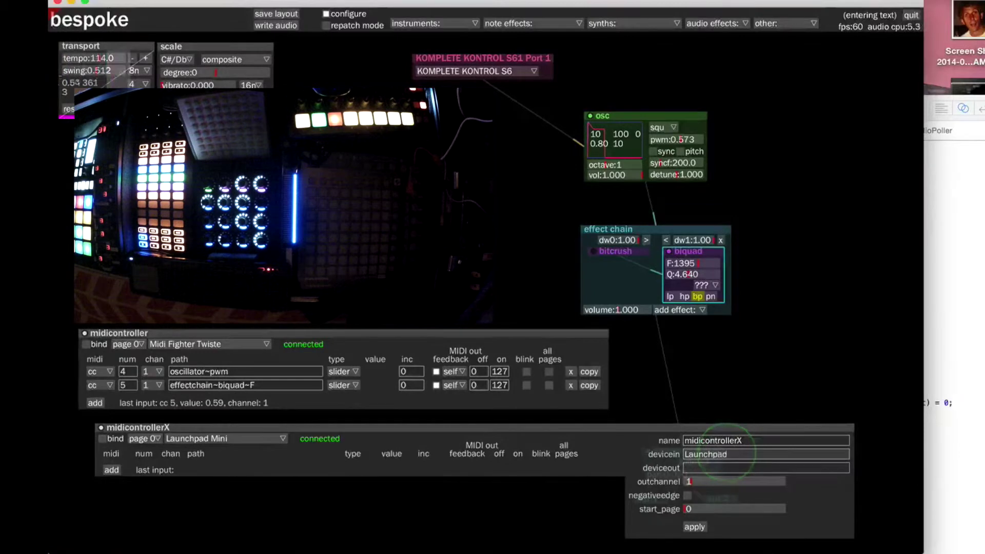
text( Mini)
key(Tab)
text(Launchpad Mini)
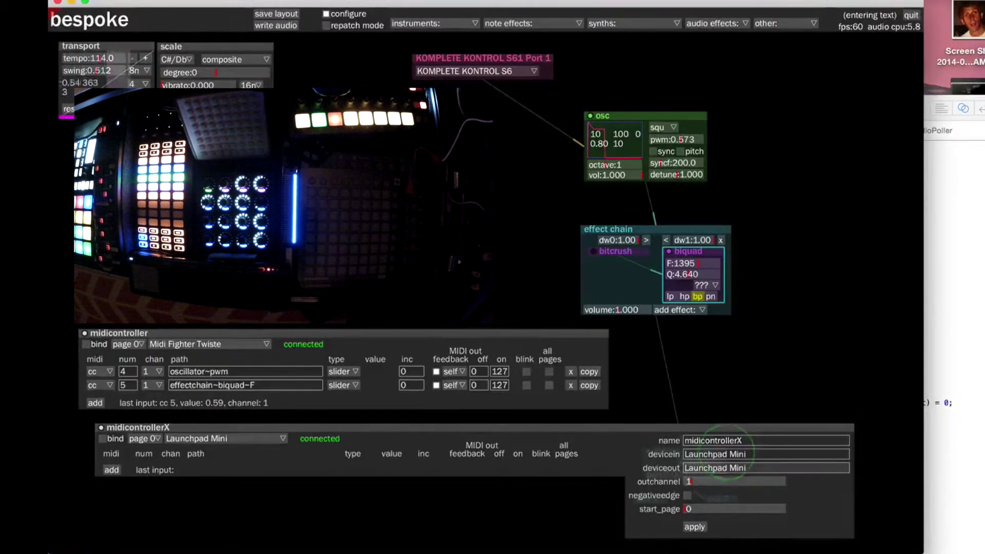
click(694, 526)
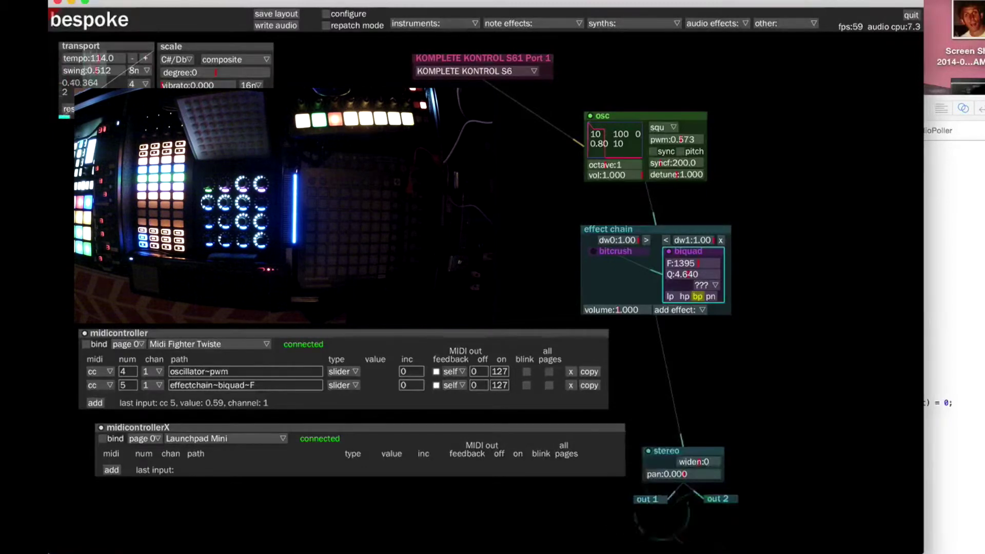
click(470, 450)
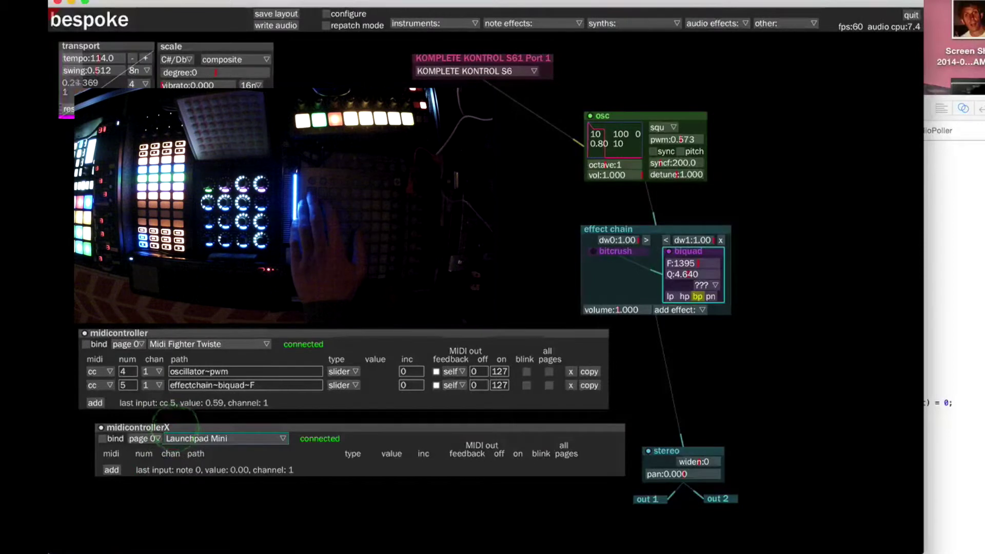
Step: Enable bind on midicontrollerX and map a Launchpad pad to effectchain~bitcrush~enabled
click(461, 361)
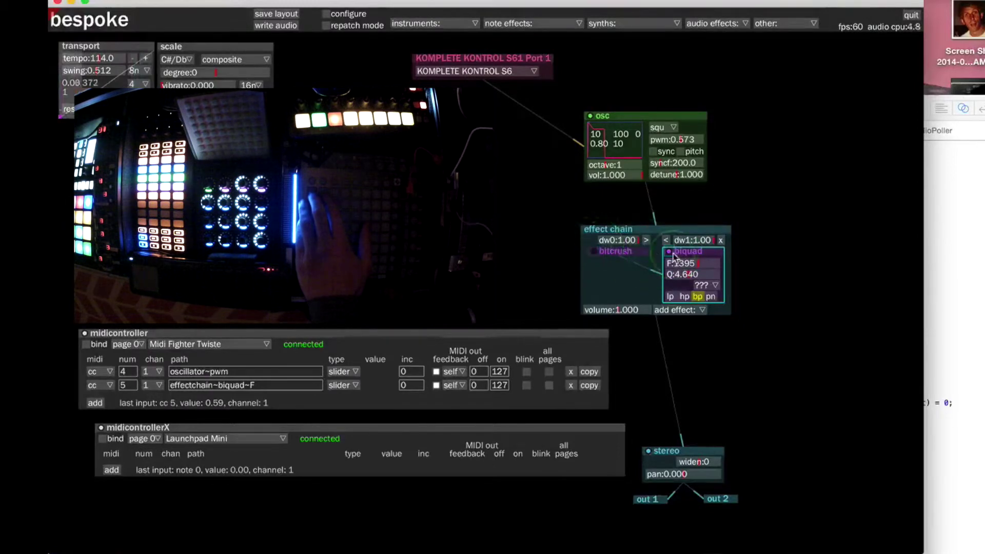
click(415, 367)
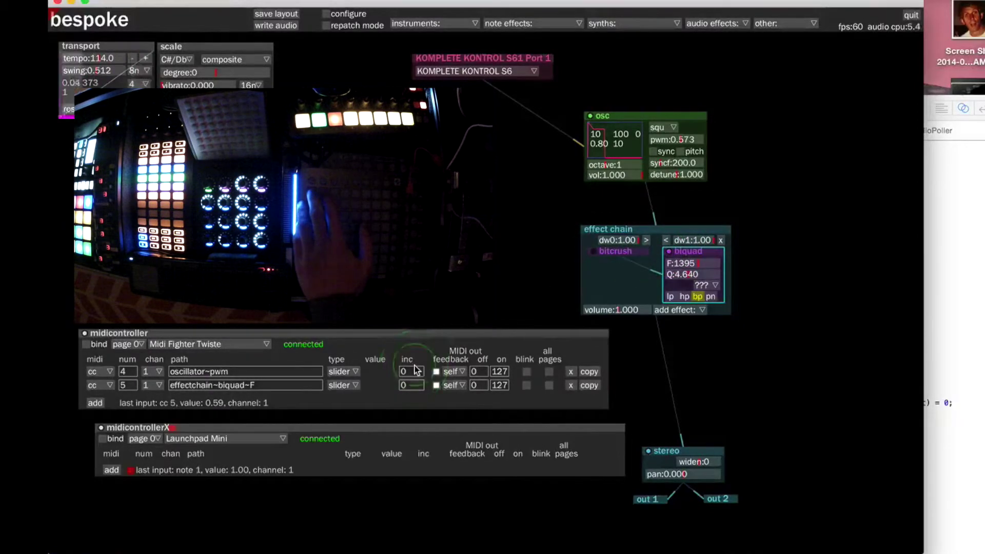
click(105, 439)
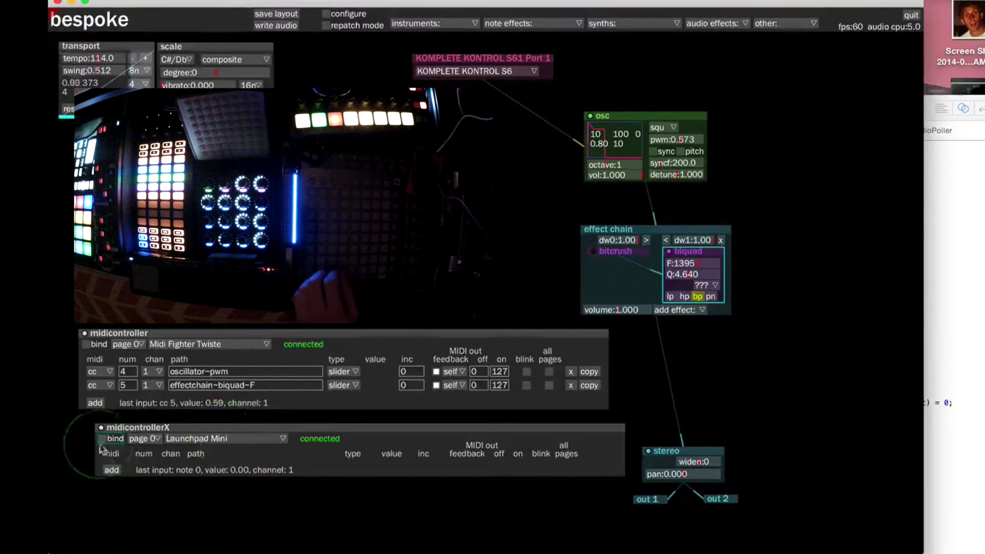
click(590, 255)
click(593, 251)
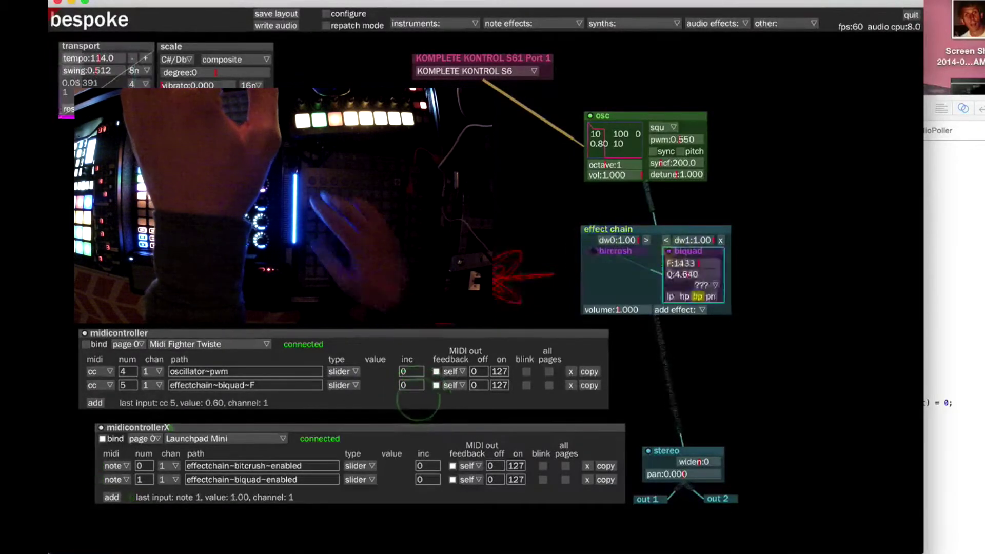
Step: Change the bitcrush and biquad pad mappings' type from slider to toggle
click(359, 466)
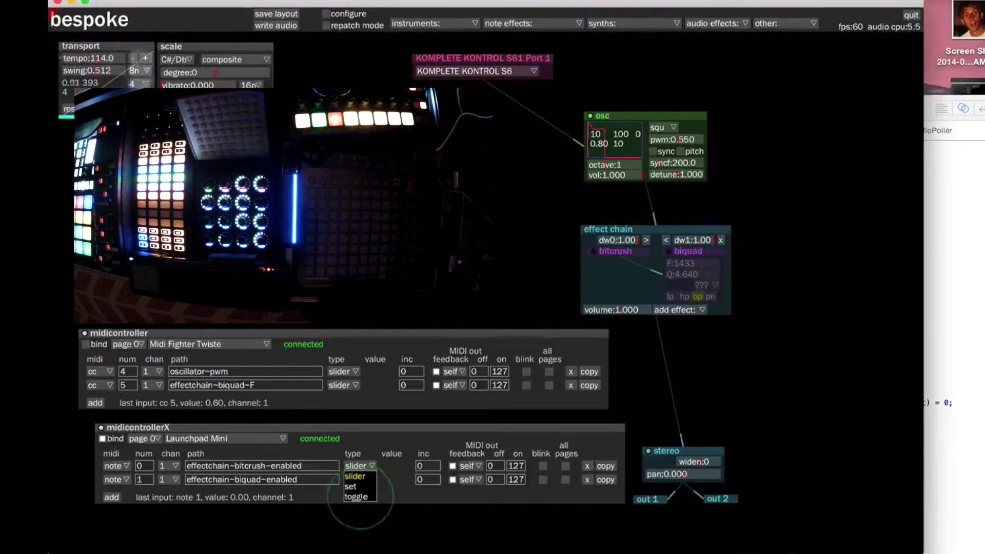
click(356, 496)
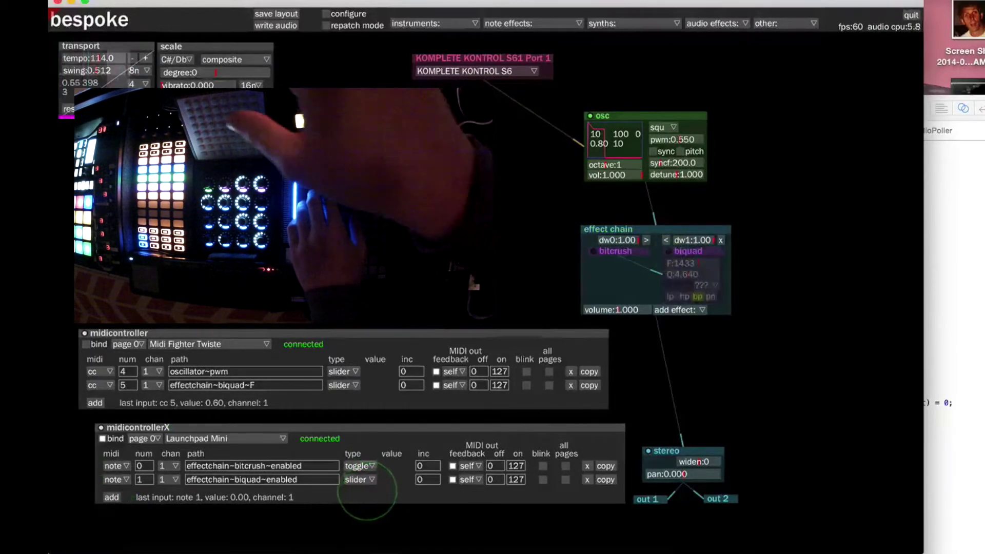
click(359, 479)
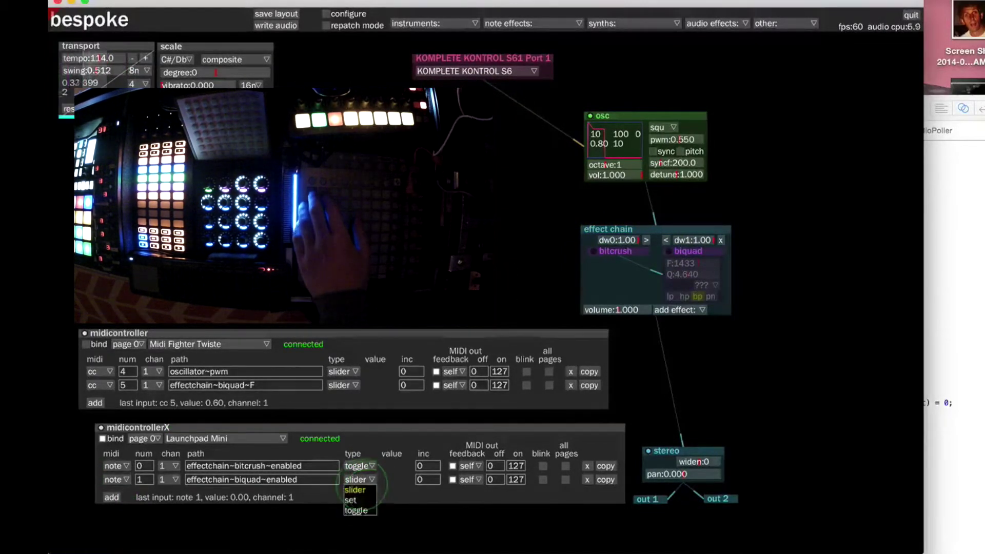
click(359, 506)
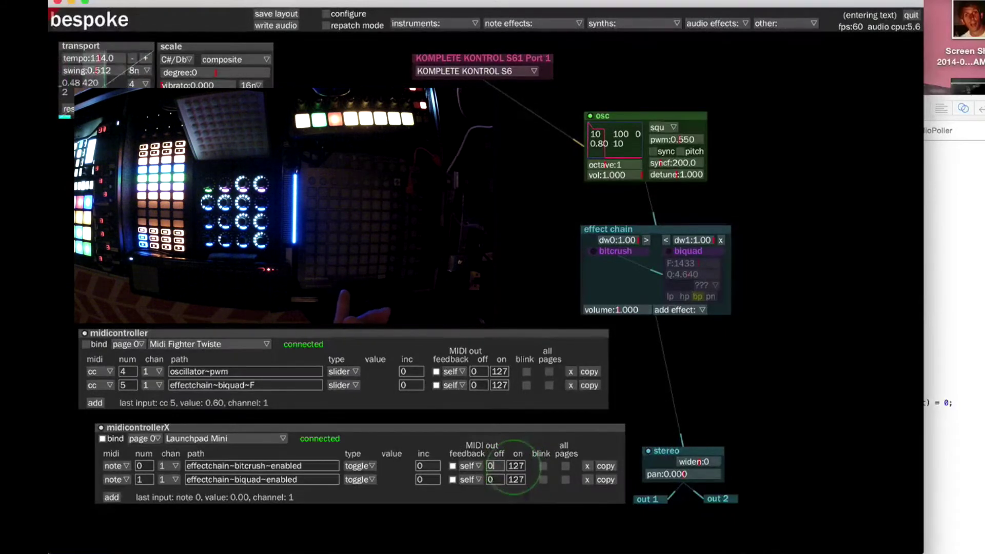
Step: Set the bitcrush row's pad light values to off 1 and on 3
key(BackSpace)
text(1)
key(BackSpace)
key(Return)
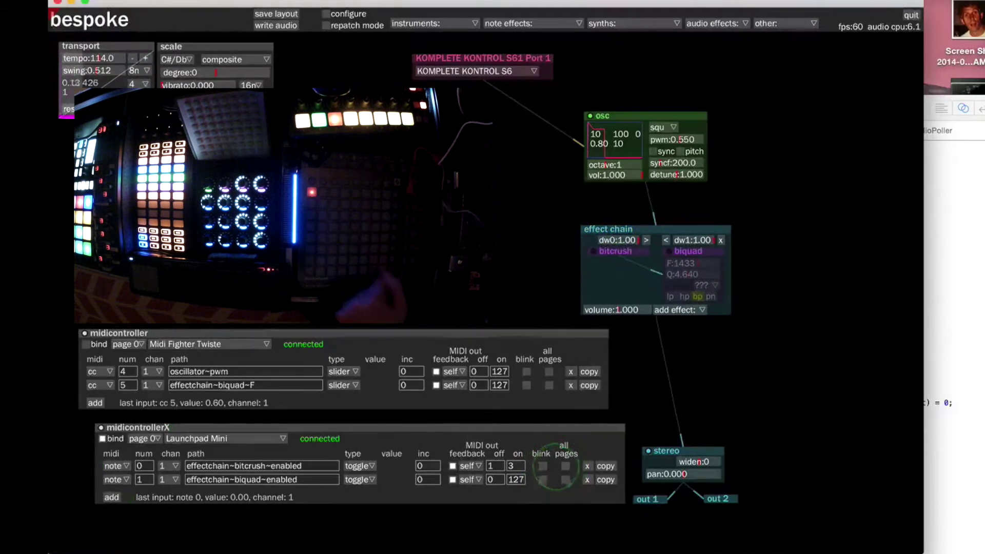
Step: Set the biquad row's pad light values to off 16 and on 48
click(499, 481)
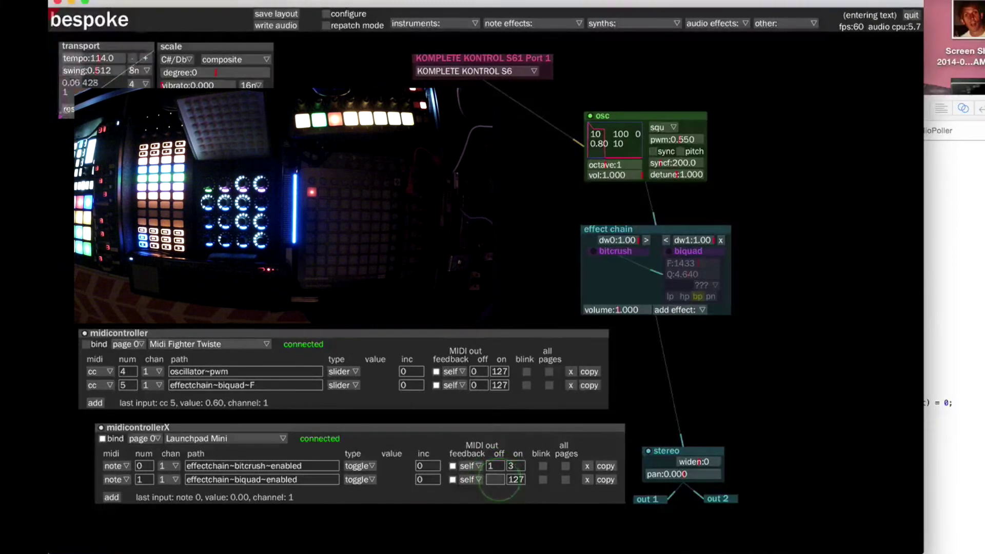
text(1)
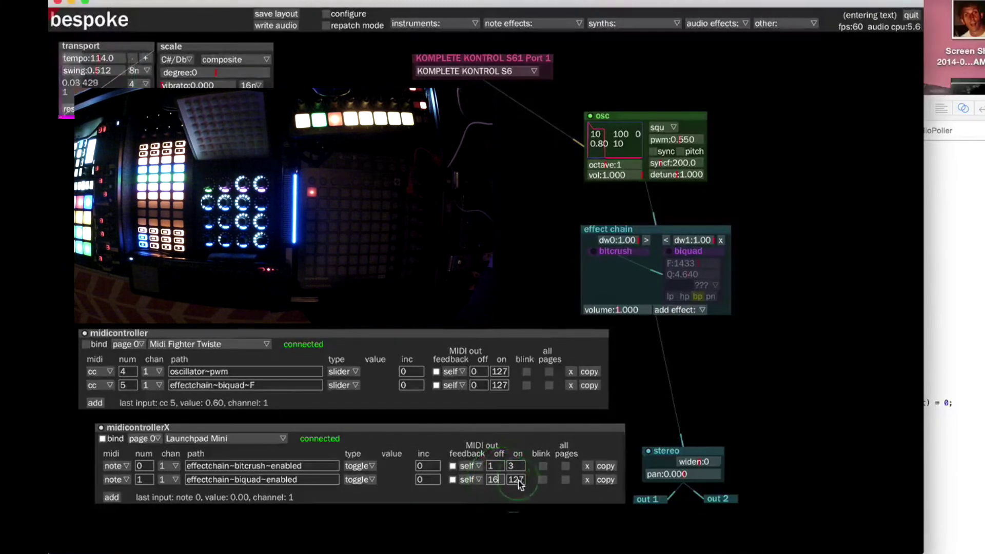
text(6)
key(Tab)
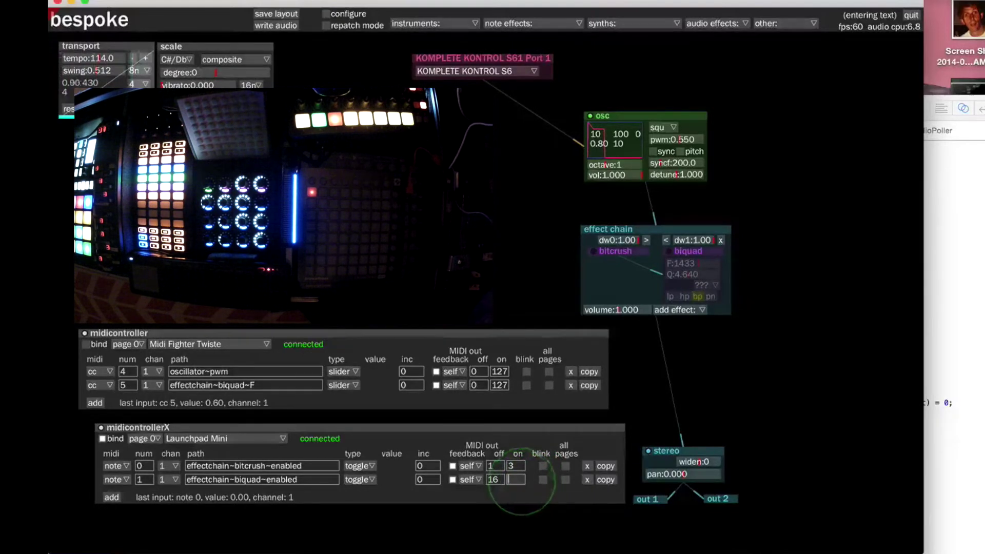
key(Return)
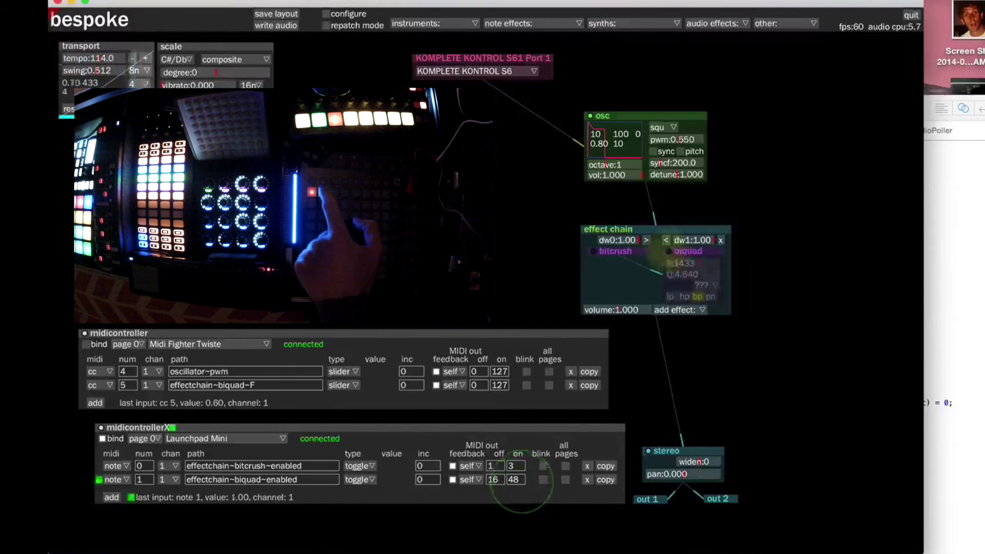
click(510, 481)
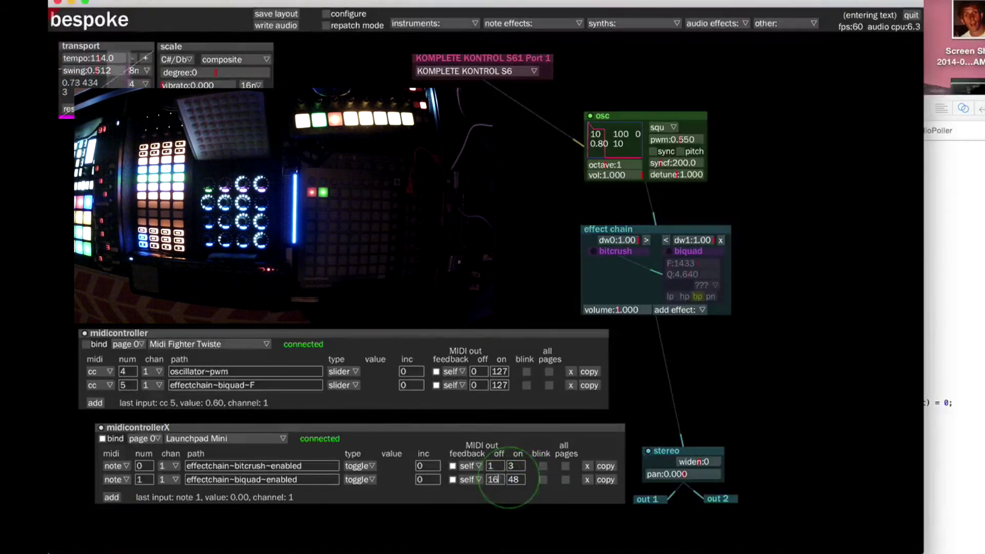